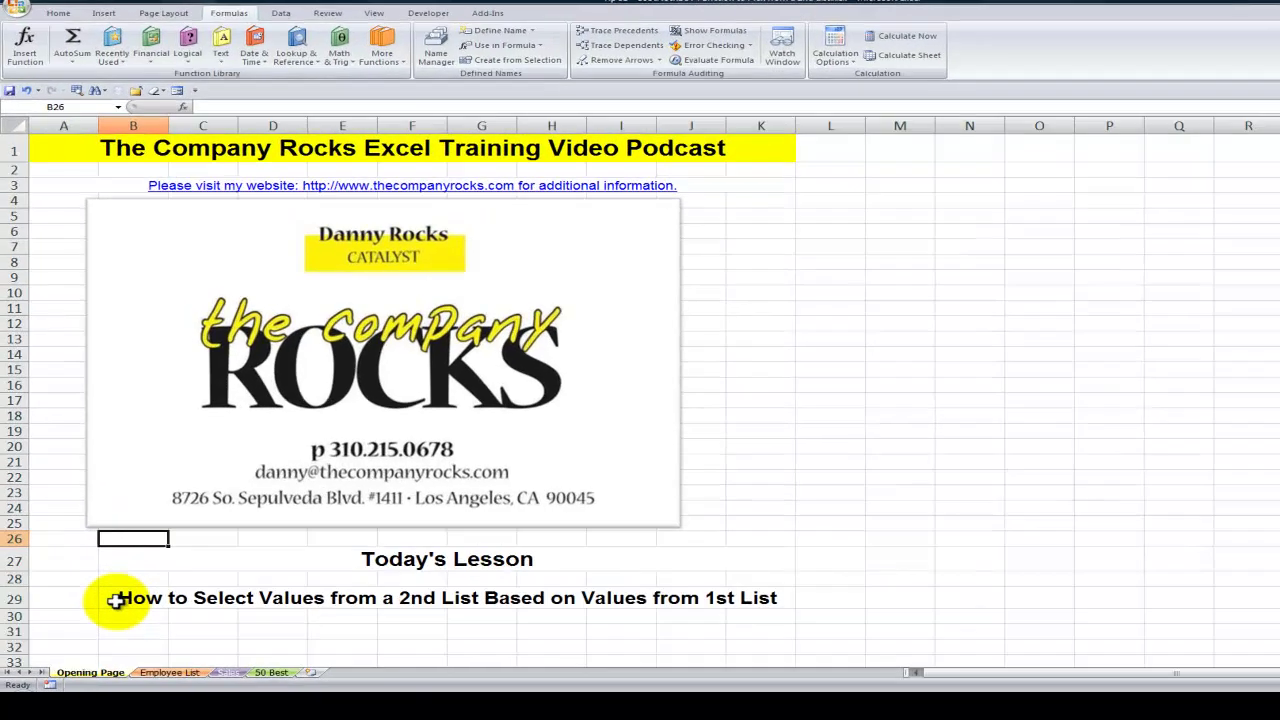
# Switch to the Employee List sheet with its Last, First, Department and Title columns.
pyautogui.click(85, 577)
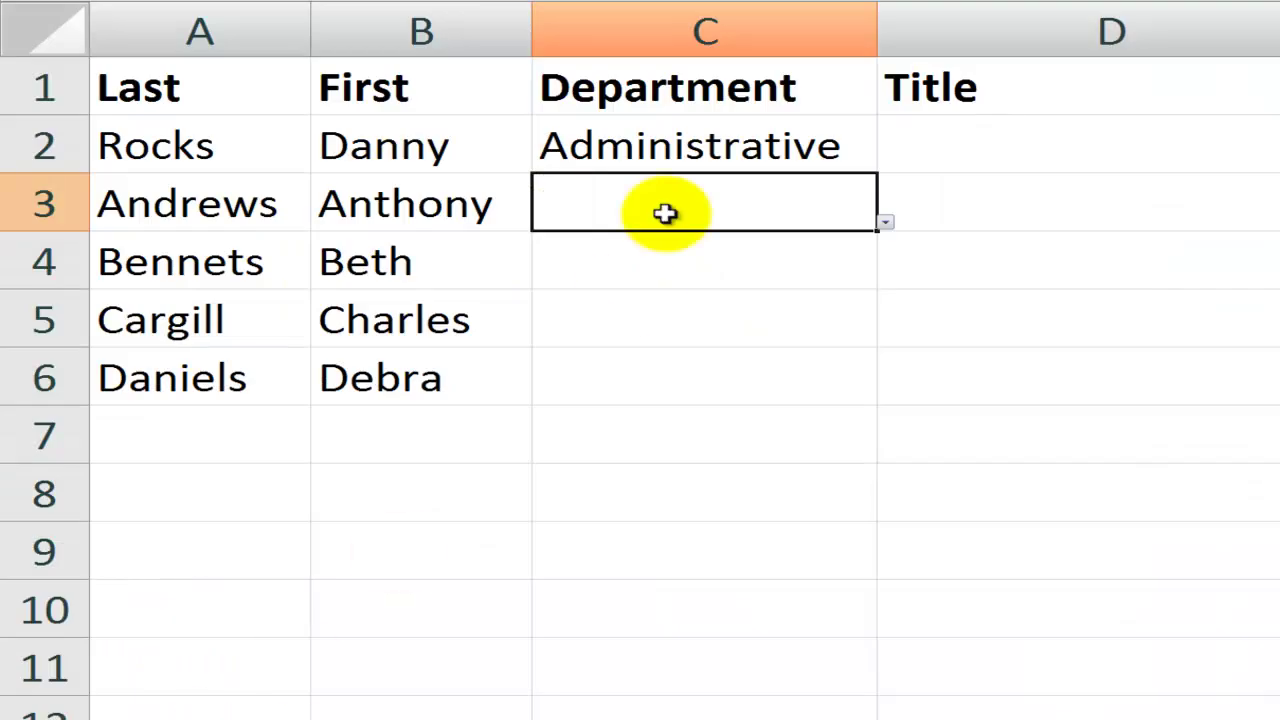
# Pick Marketing from C2's department drop-down, then check whether Title cell D2 offers a list.
pyautogui.click(692, 148)
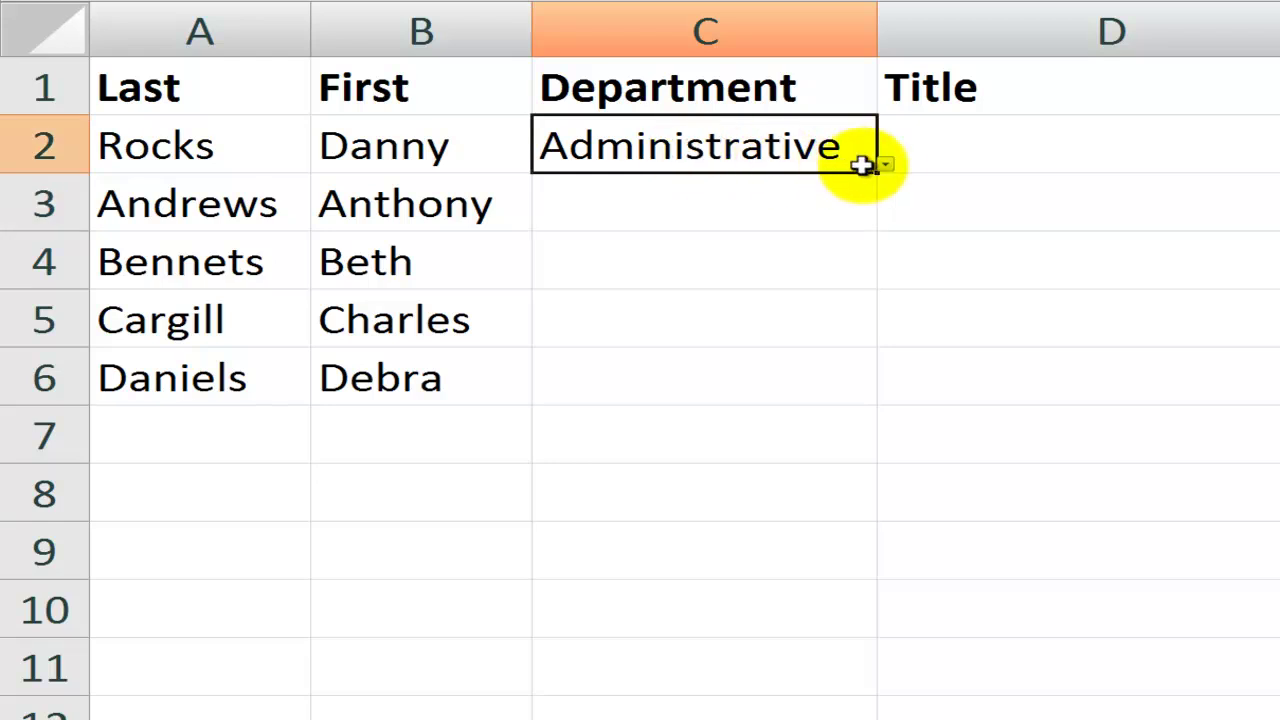
pyautogui.click(885, 165)
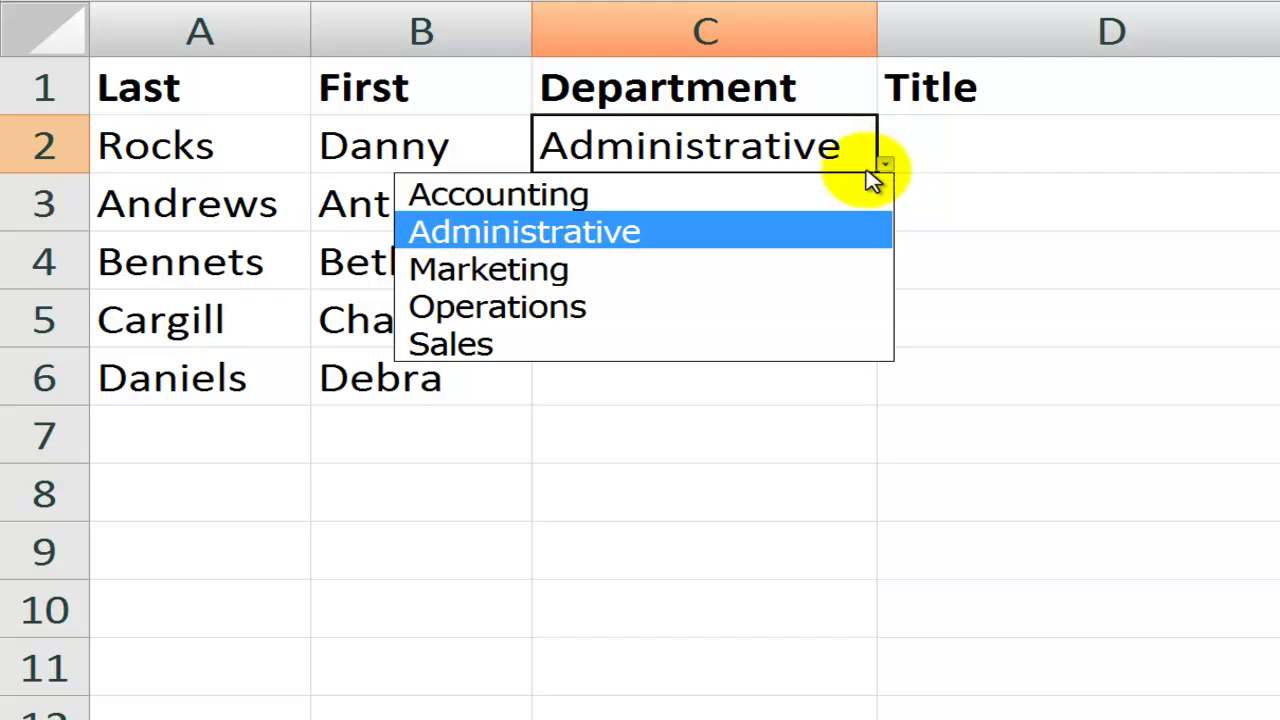
pyautogui.click(722, 270)
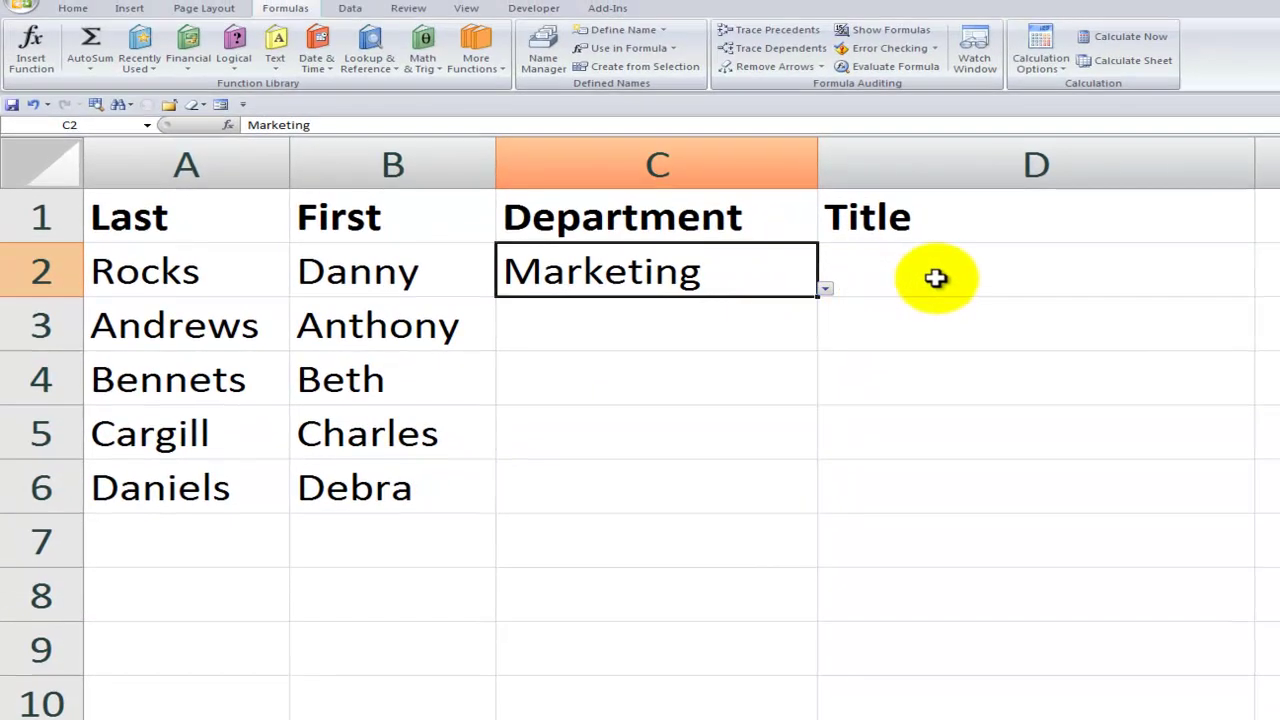
pyautogui.click(953, 244)
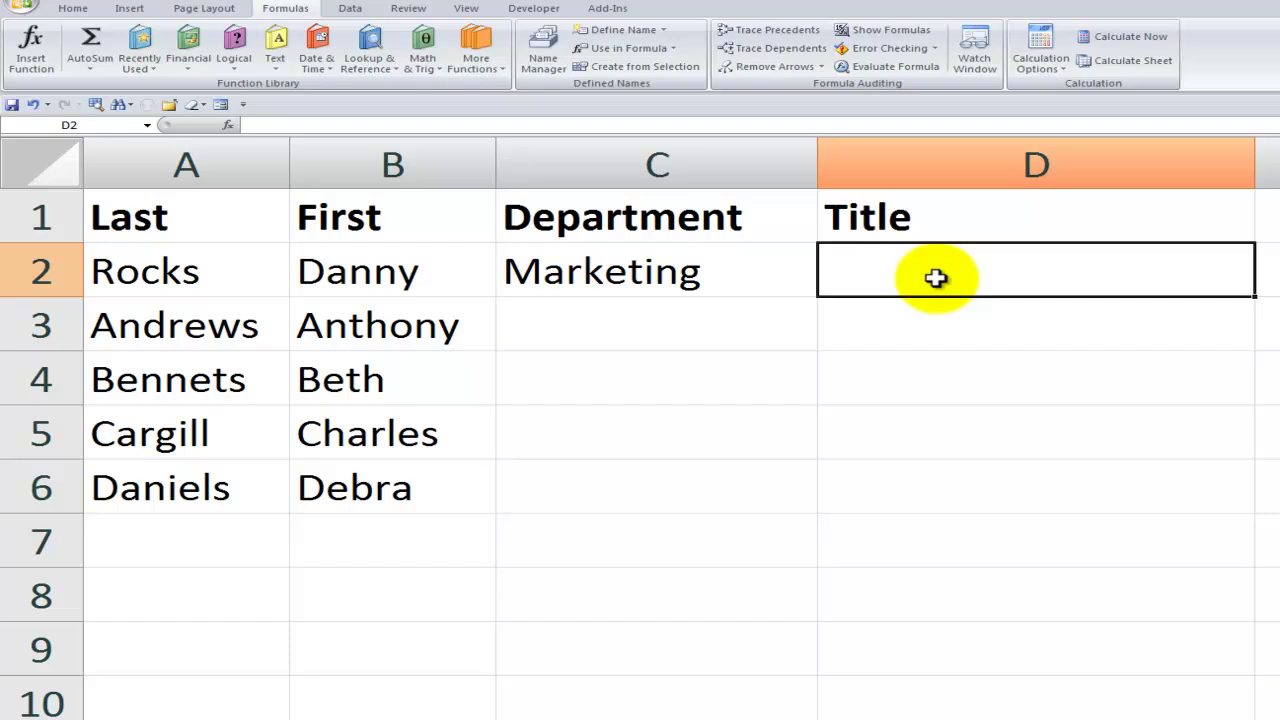
pyautogui.click(697, 273)
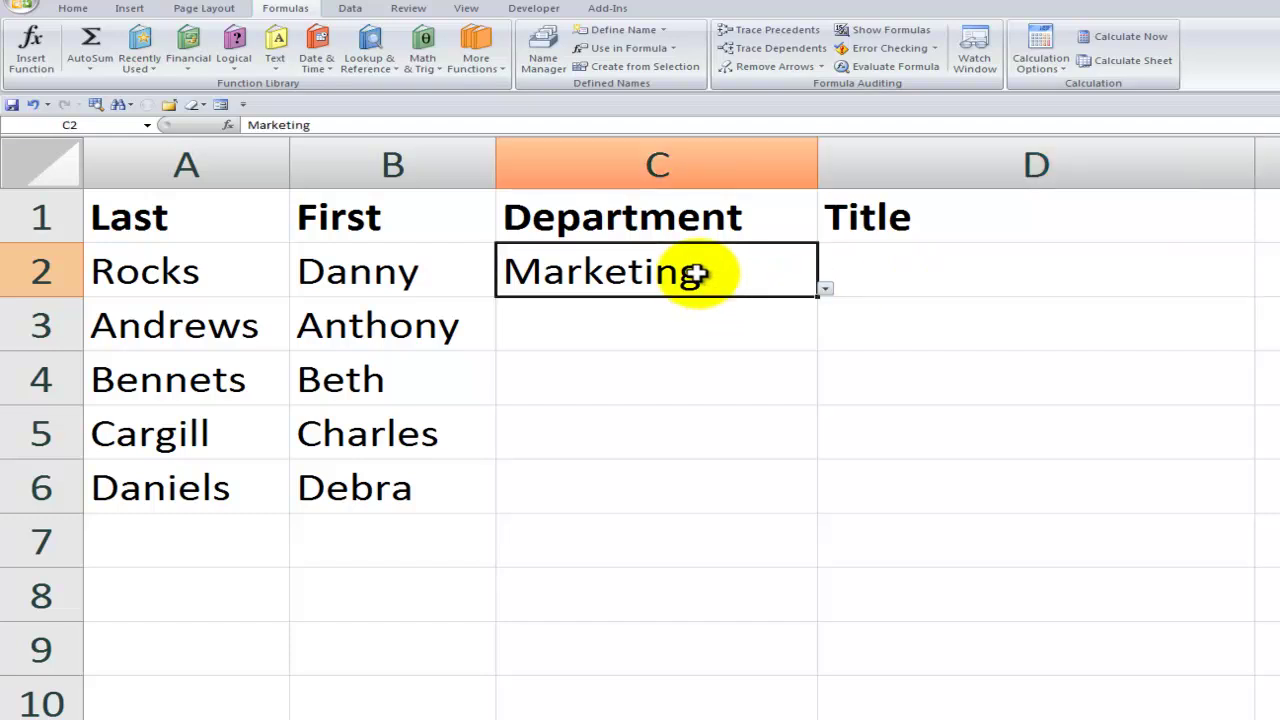
pyautogui.click(982, 272)
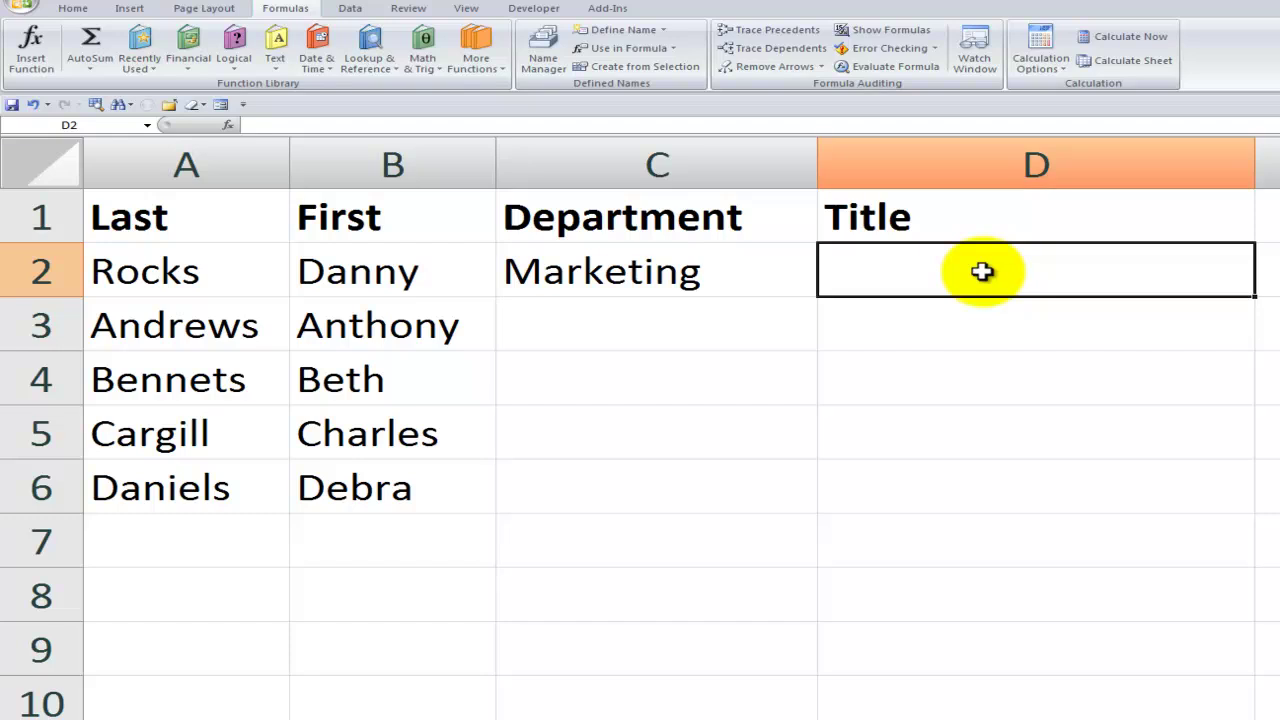
pyautogui.click(636, 278)
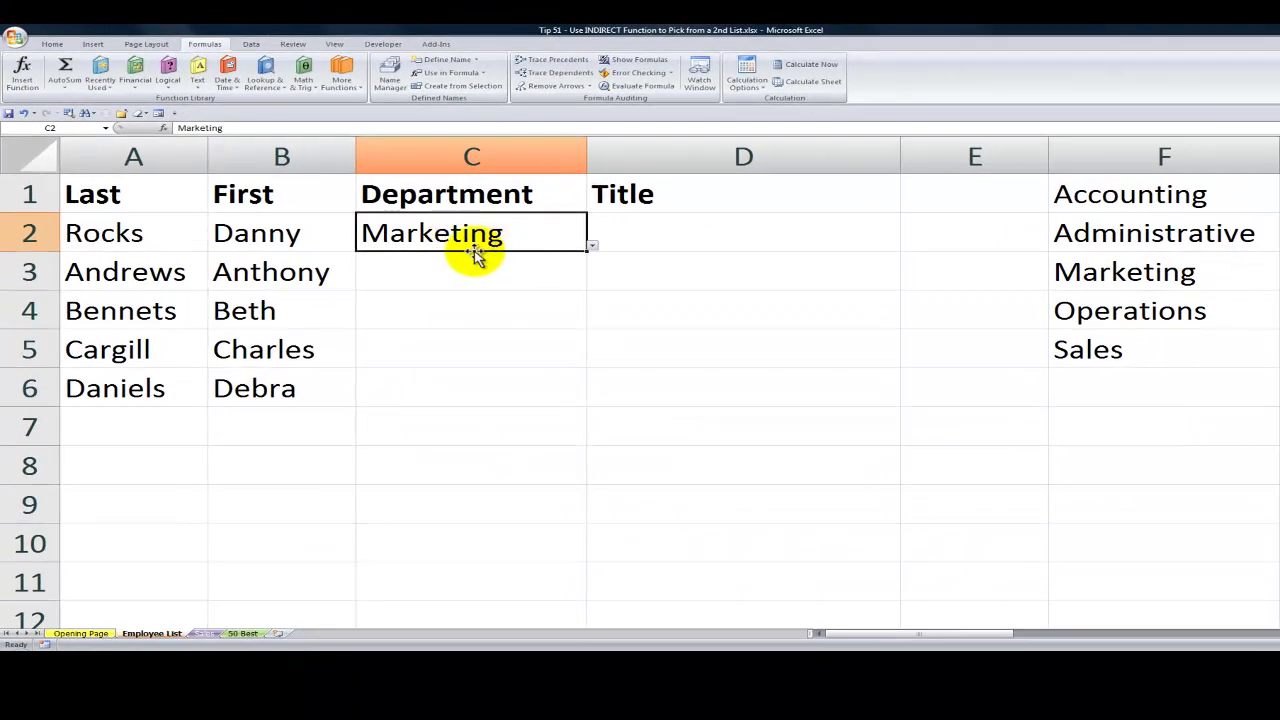
# Check that F1:F5 is named Departments, then choose Marketing from C3's drop-down.
pyautogui.moveTo(1130, 203); pyautogui.dragTo(1137, 334)
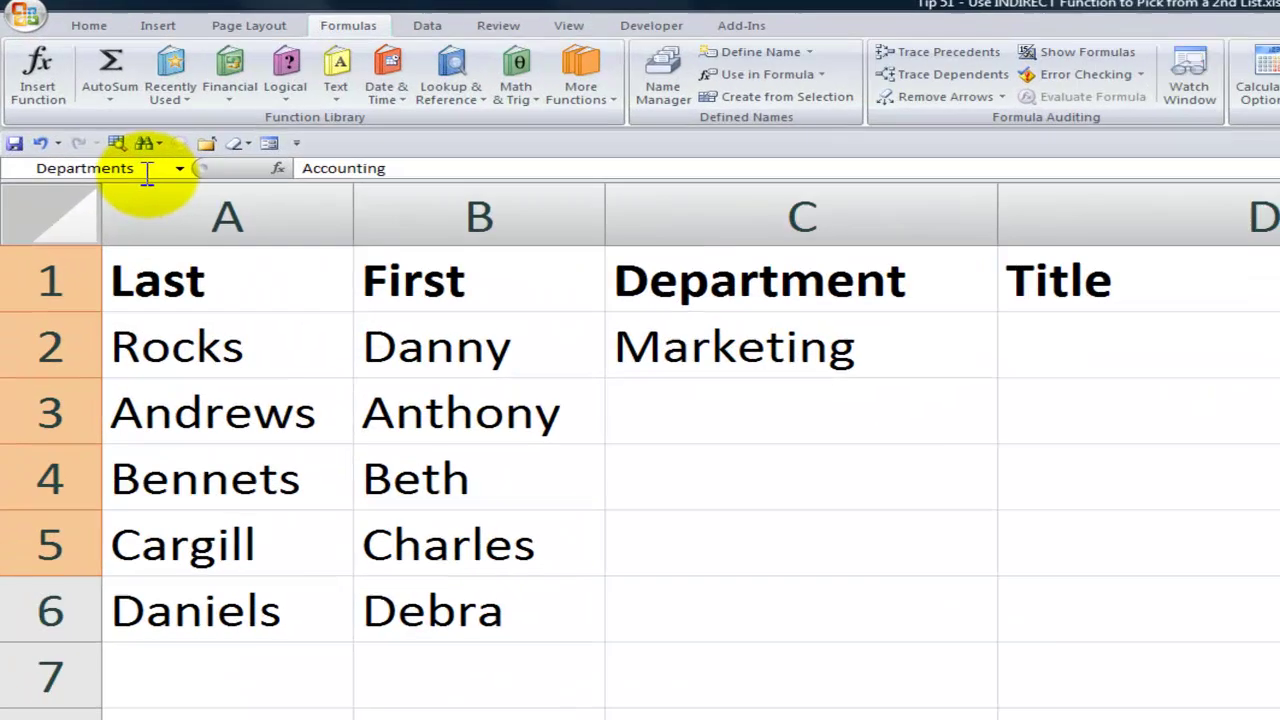
pyautogui.click(94, 134)
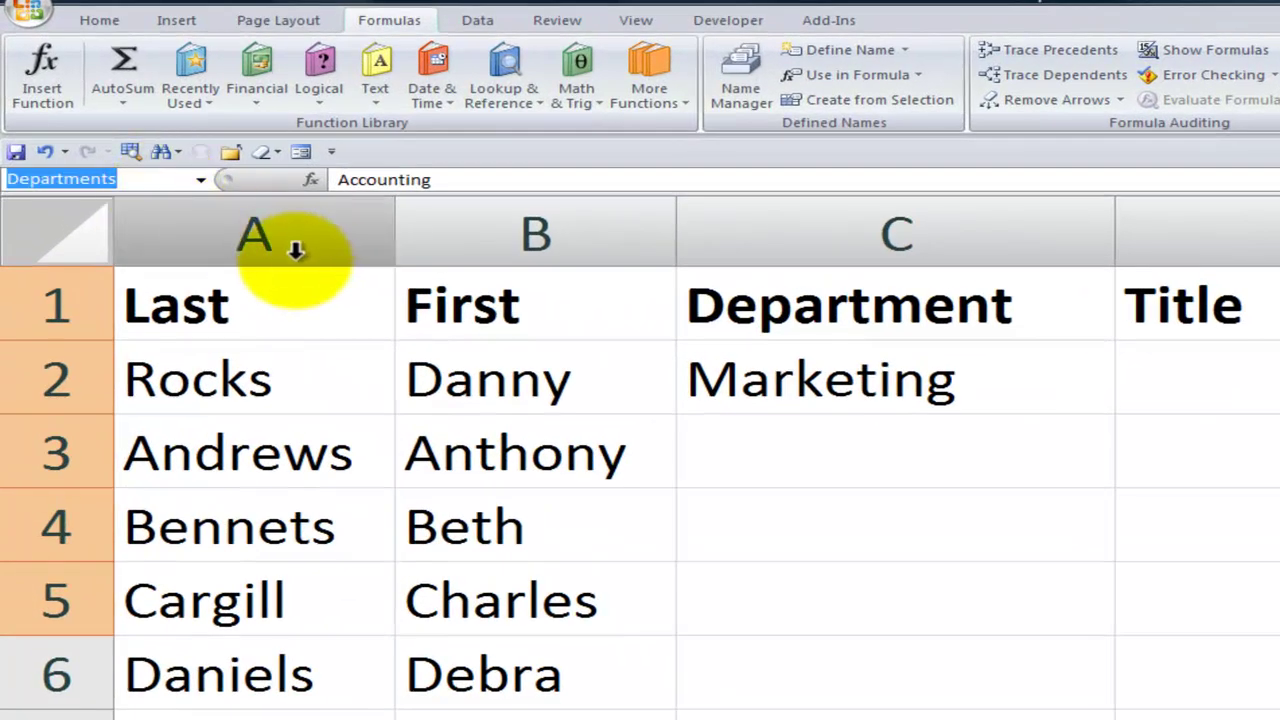
pyautogui.click(860, 447)
pyautogui.click(1126, 479)
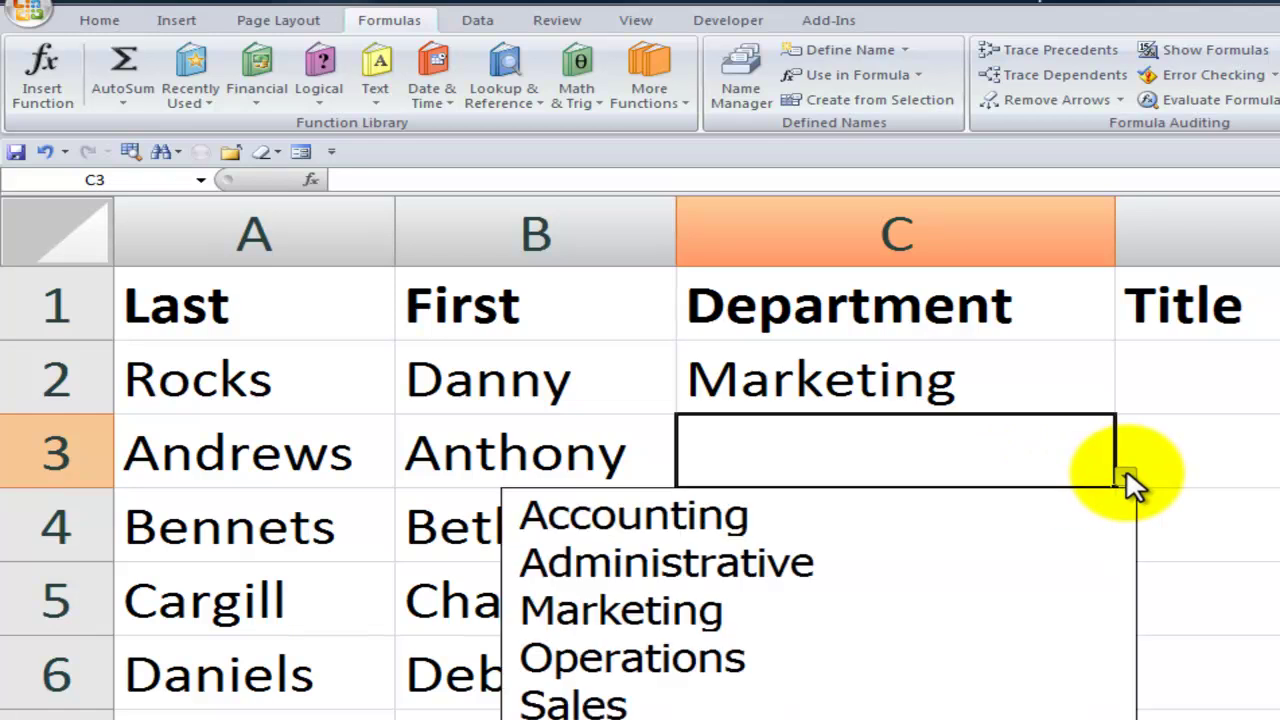
pyautogui.click(876, 600)
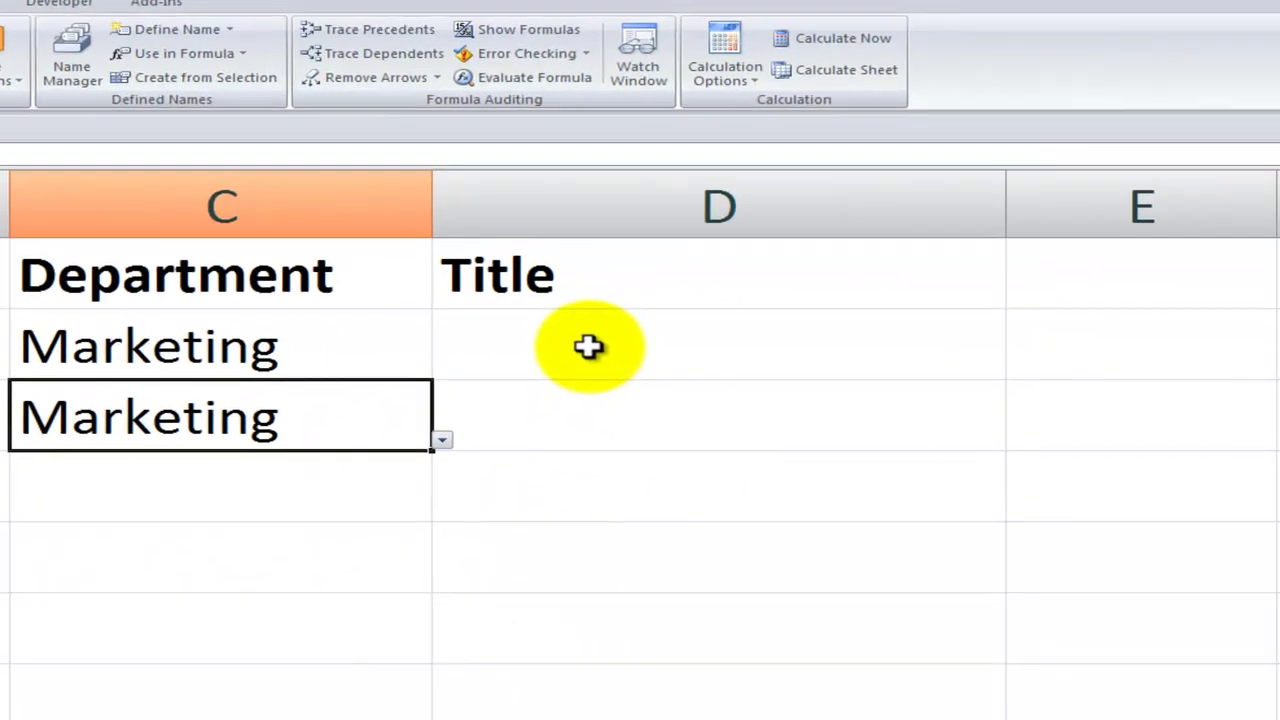
pyautogui.click(588, 346)
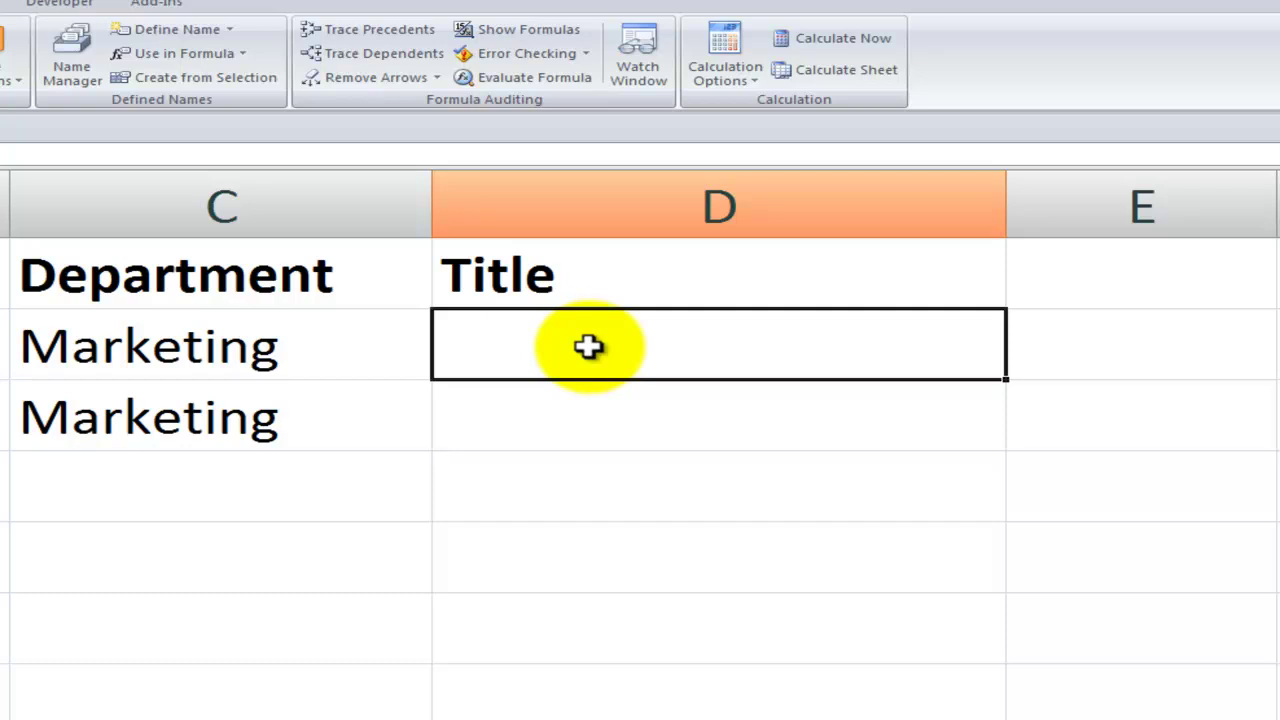
# Select the Accounting titles H2:H5 and name them Accounting in the Name Box.
pyautogui.press('Up')
pyautogui.press('Right')
pyautogui.press('Right')
pyautogui.press('Right')
pyautogui.press('Right')
pyautogui.press('Right')
pyautogui.press('Right')
pyautogui.press('Right')
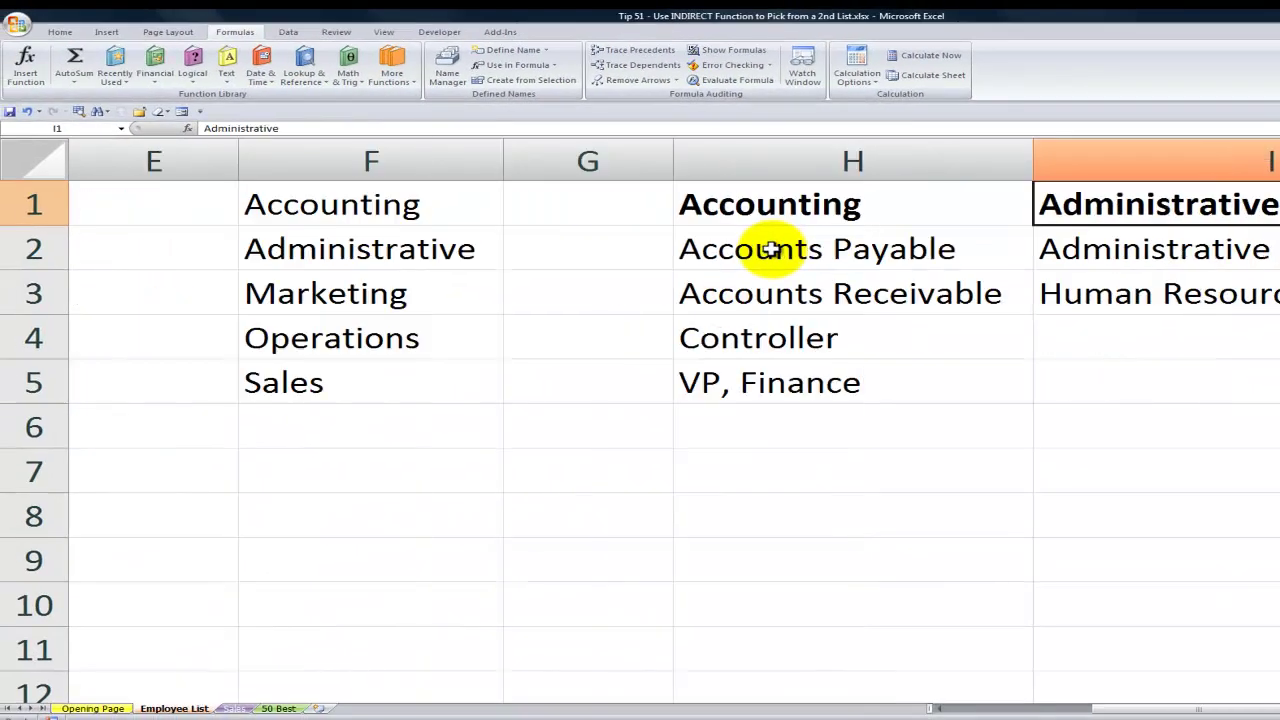
pyautogui.press('Left')
pyautogui.press('Left')
pyautogui.press('Left')
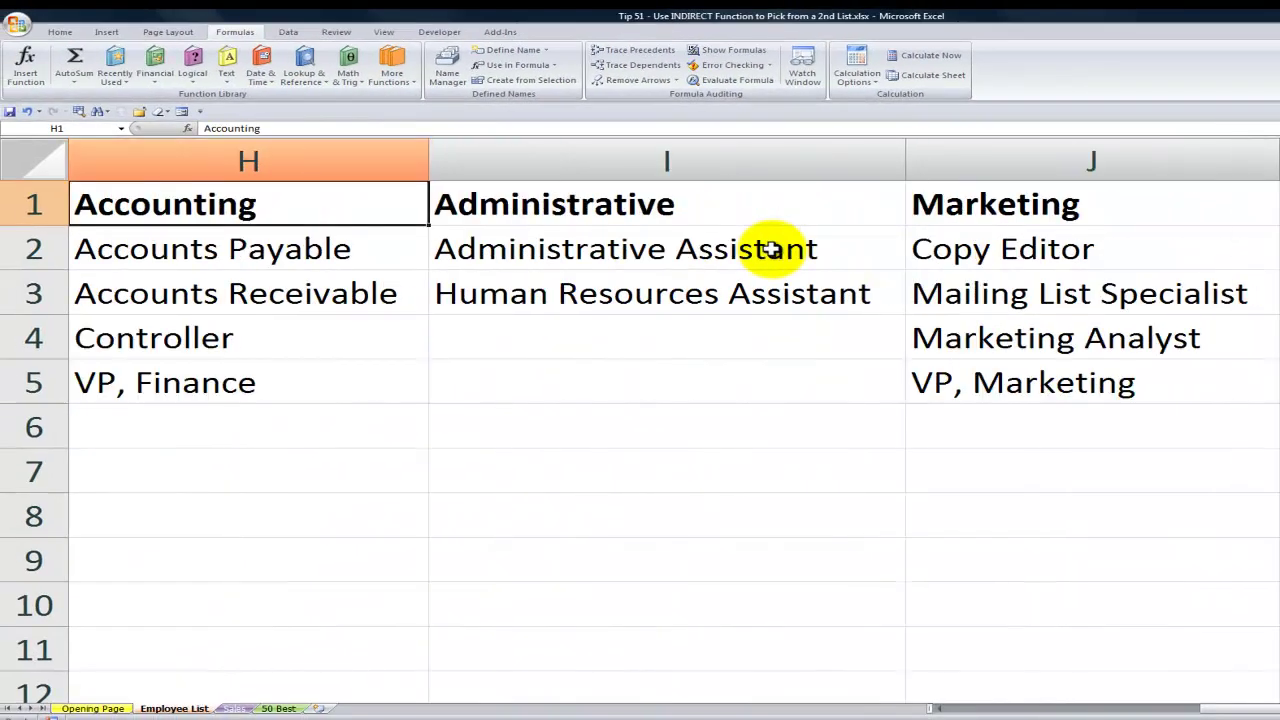
pyautogui.press('Right')
pyautogui.press('Left')
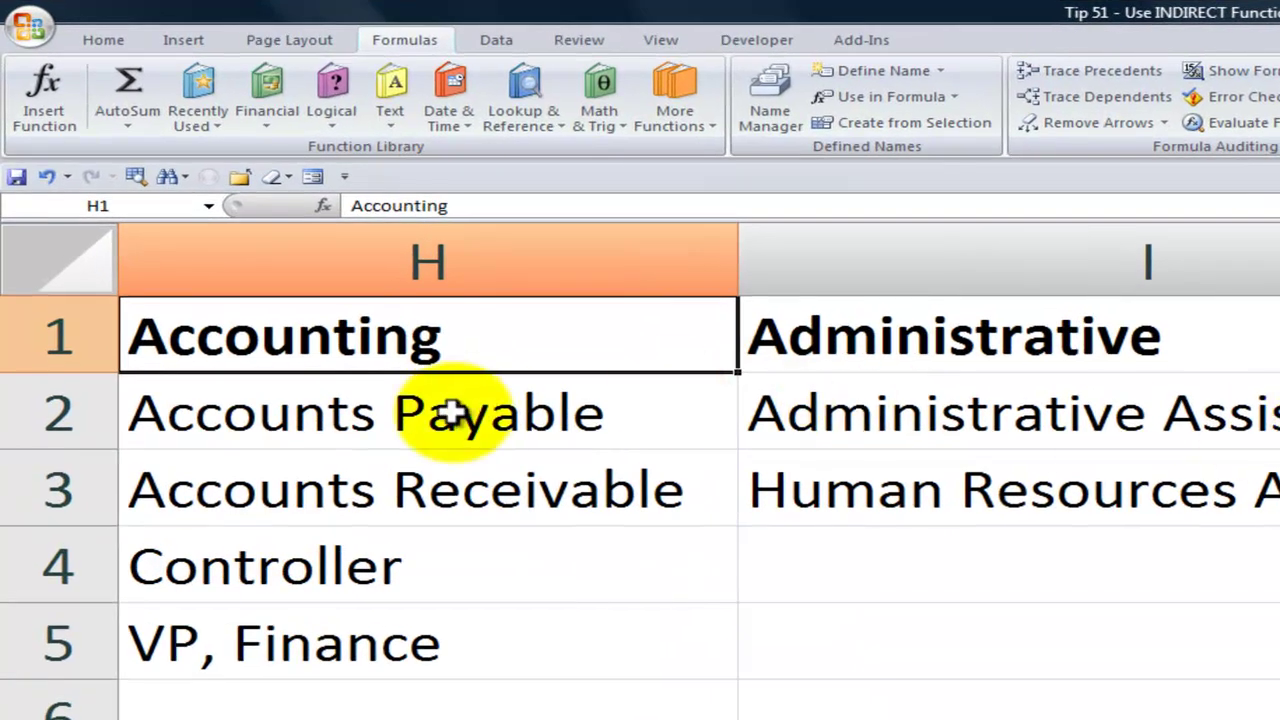
pyautogui.moveTo(452, 413)
pyautogui.mouseDown()
pyautogui.moveTo(457, 471)
pyautogui.moveTo(428, 633)
pyautogui.mouseUp()
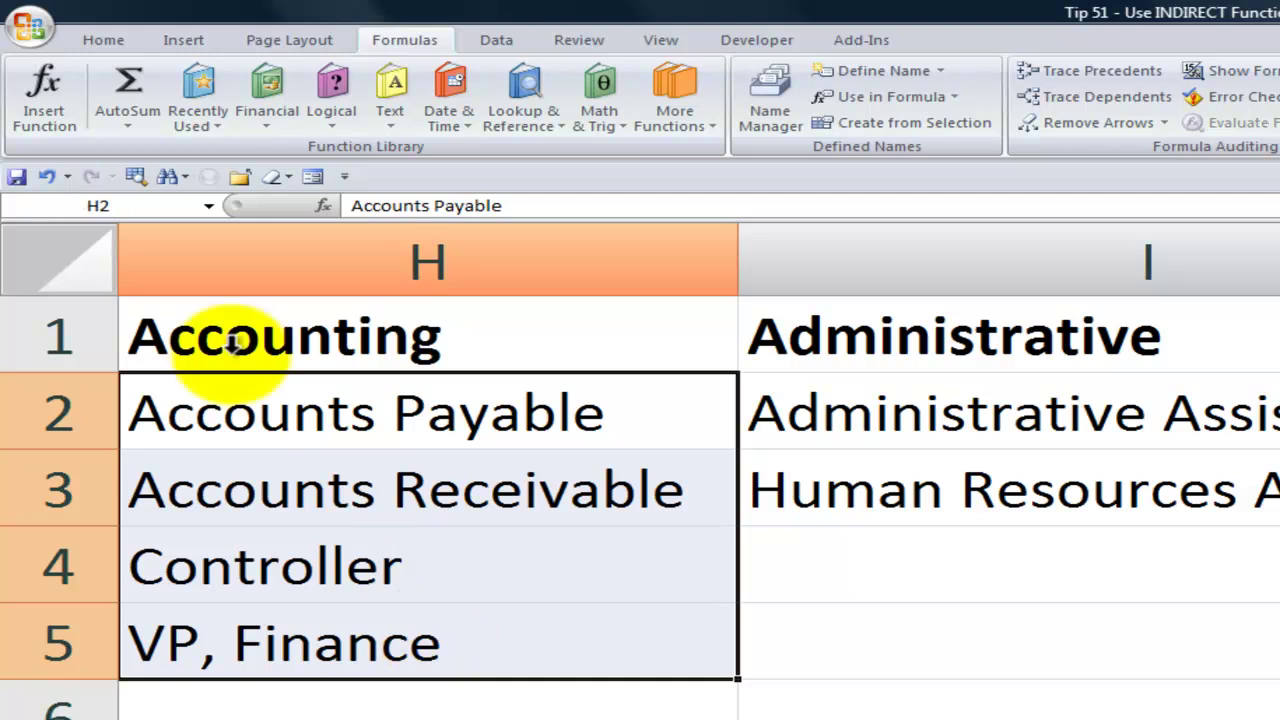
pyautogui.click(151, 207)
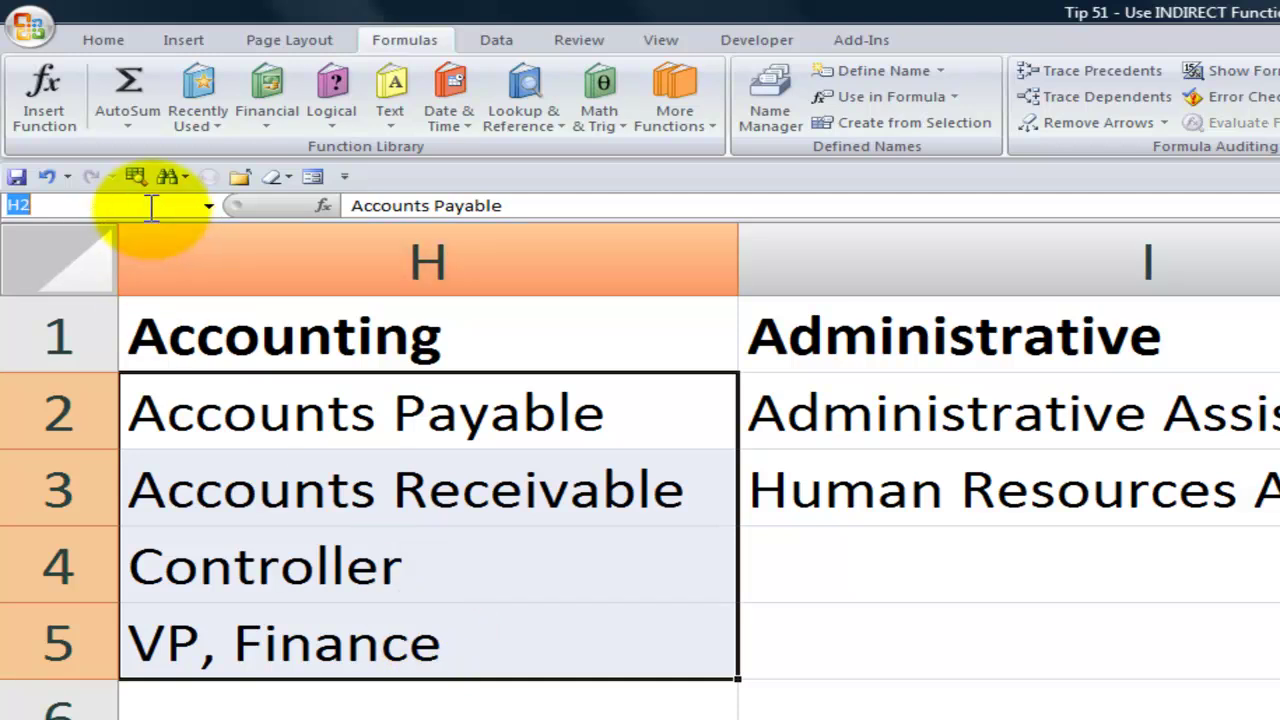
pyautogui.write('Account')
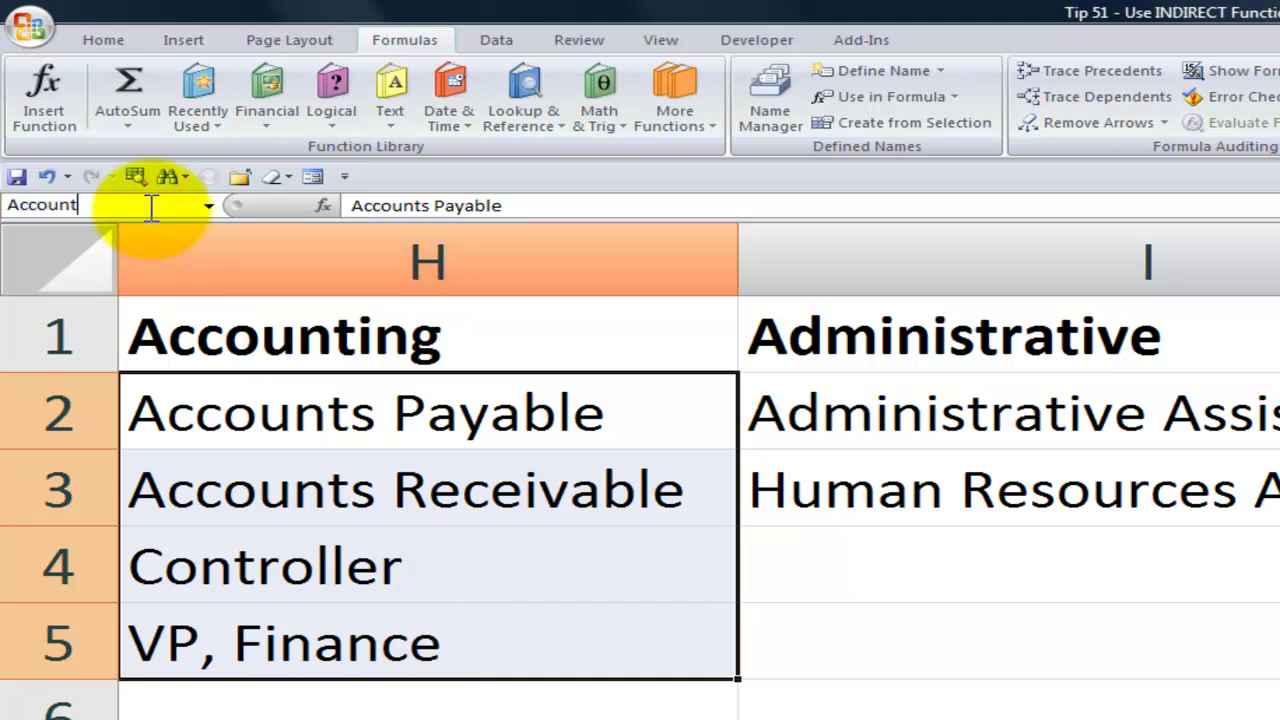
pyautogui.write('ing')
pyautogui.press('Return')
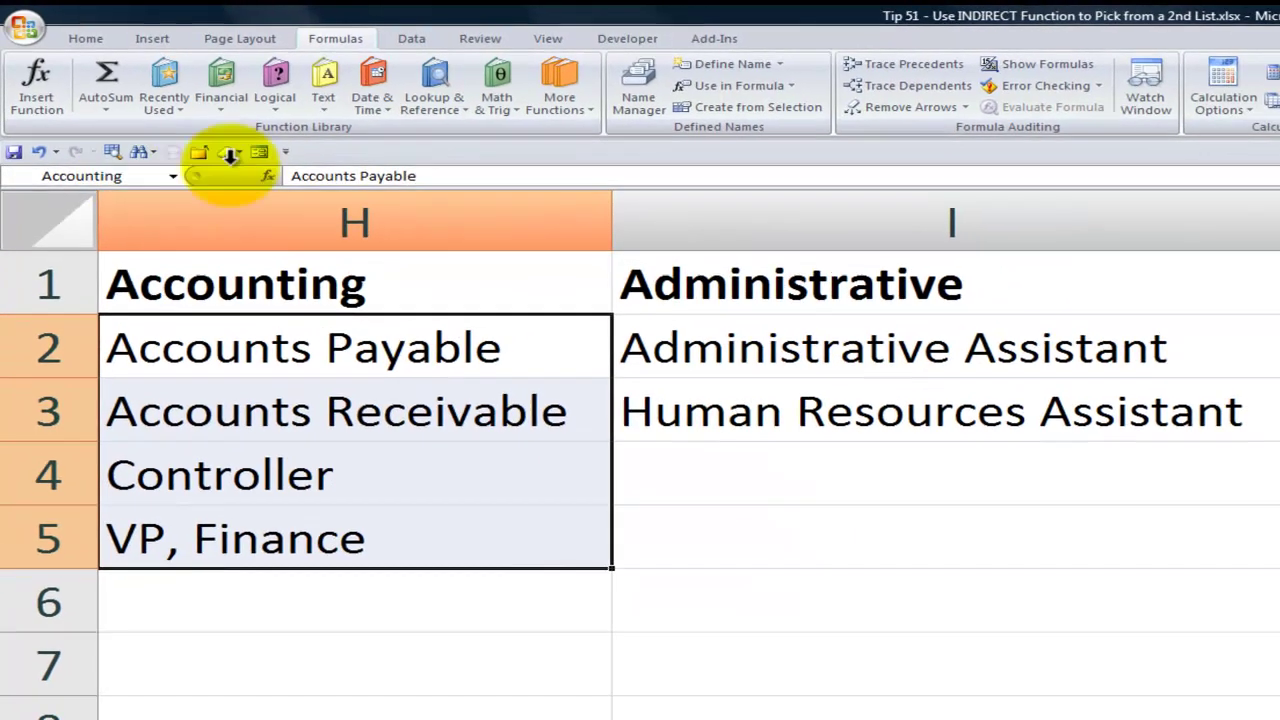
# Select I1:I3 and use Create from Selection with Top row to name it Administrative.
pyautogui.click(822, 284)
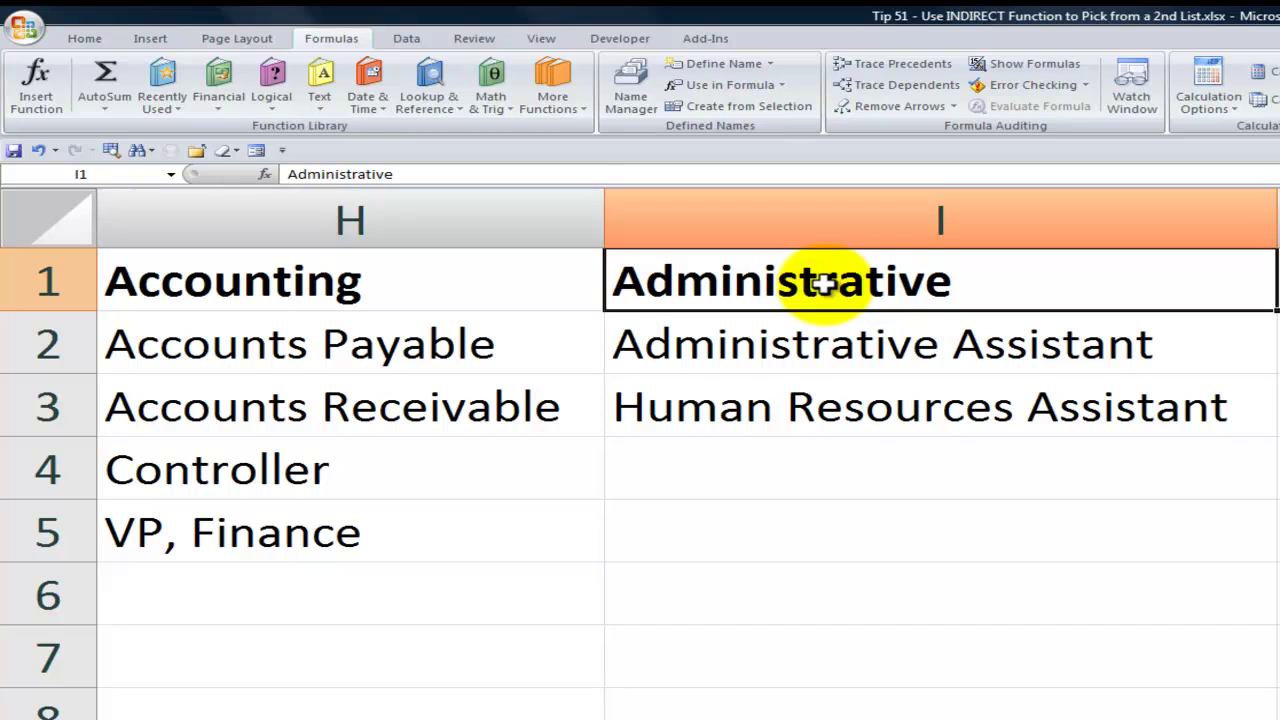
pyautogui.moveTo(822, 284); pyautogui.dragTo(797, 398)
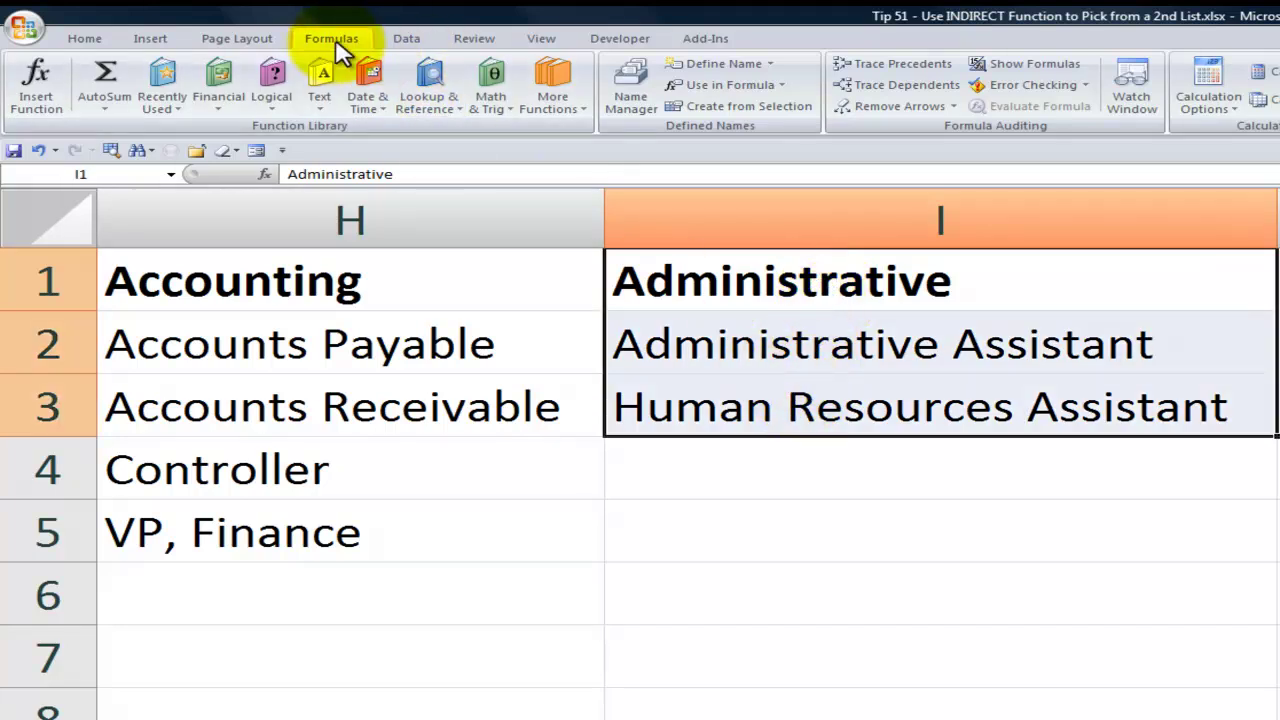
pyautogui.click(797, 118)
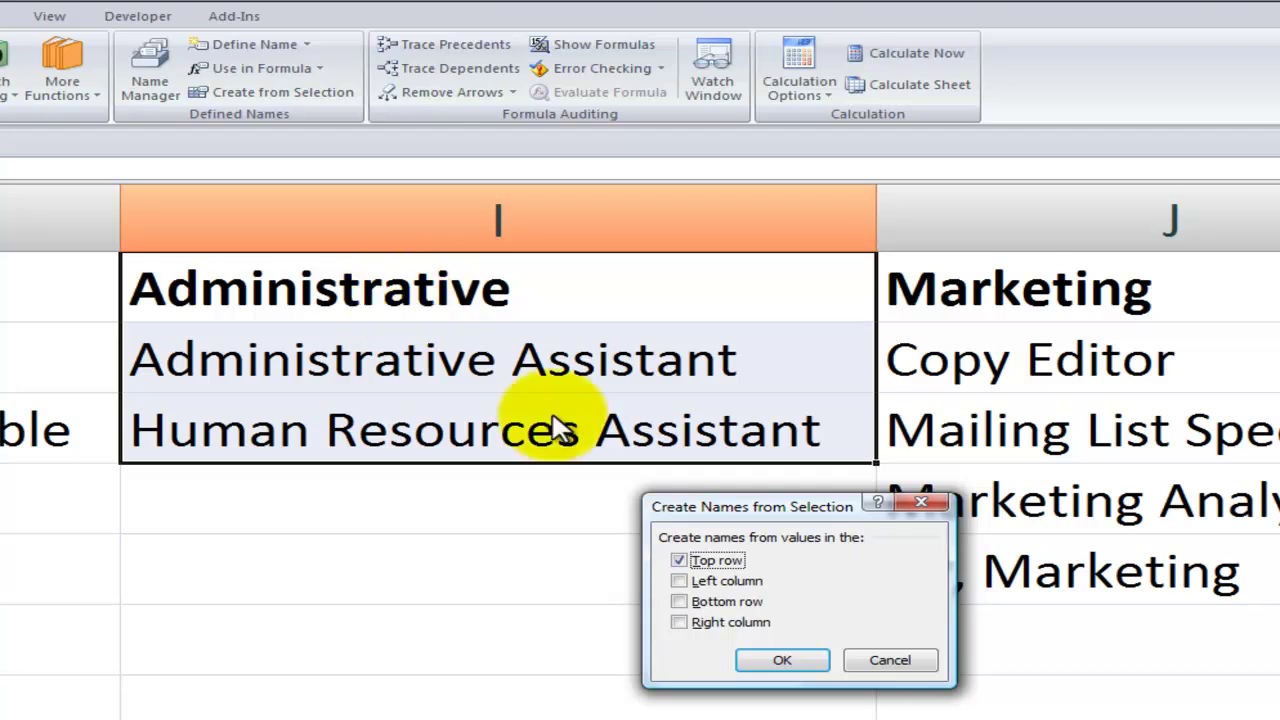
pyautogui.click(778, 663)
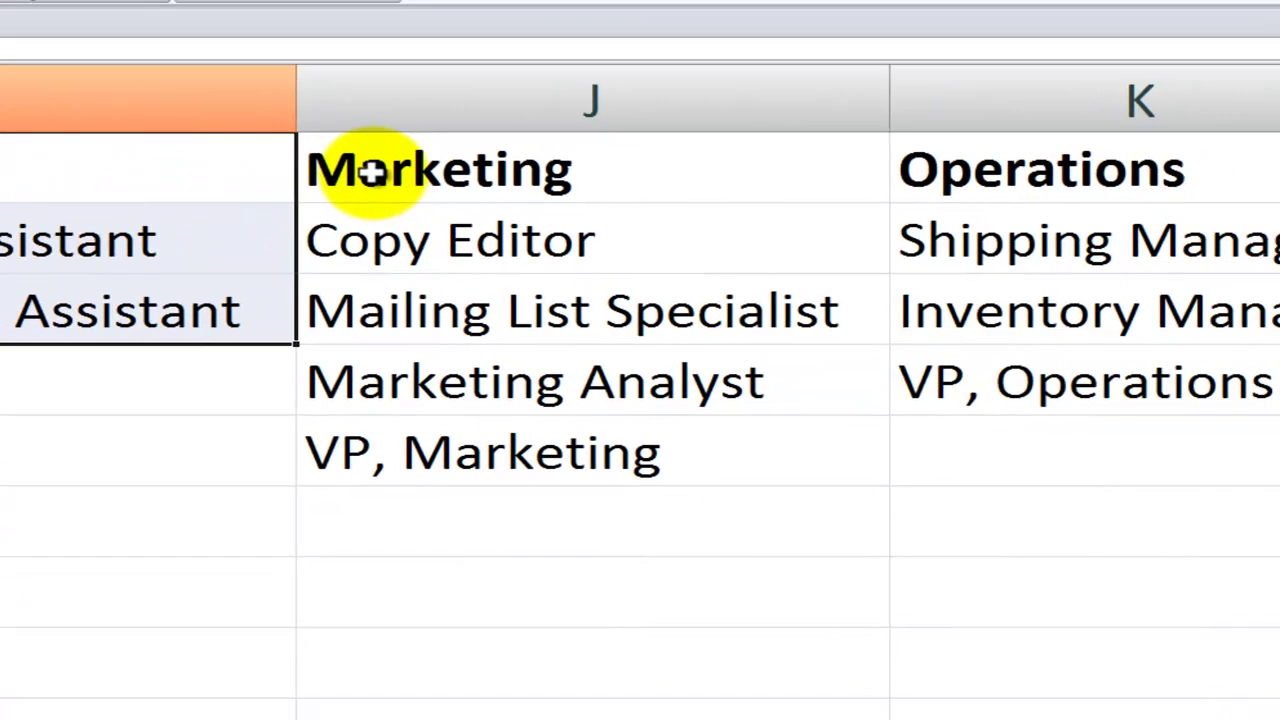
# Name the Marketing (J1:J5), Operations (K1:K4) and Sales (L1:L5) lists from their top-row headers with Ctrl+Shift+F3.
pyautogui.click(958, 305)
pyautogui.moveTo(328, 175); pyautogui.dragTo(363, 427)
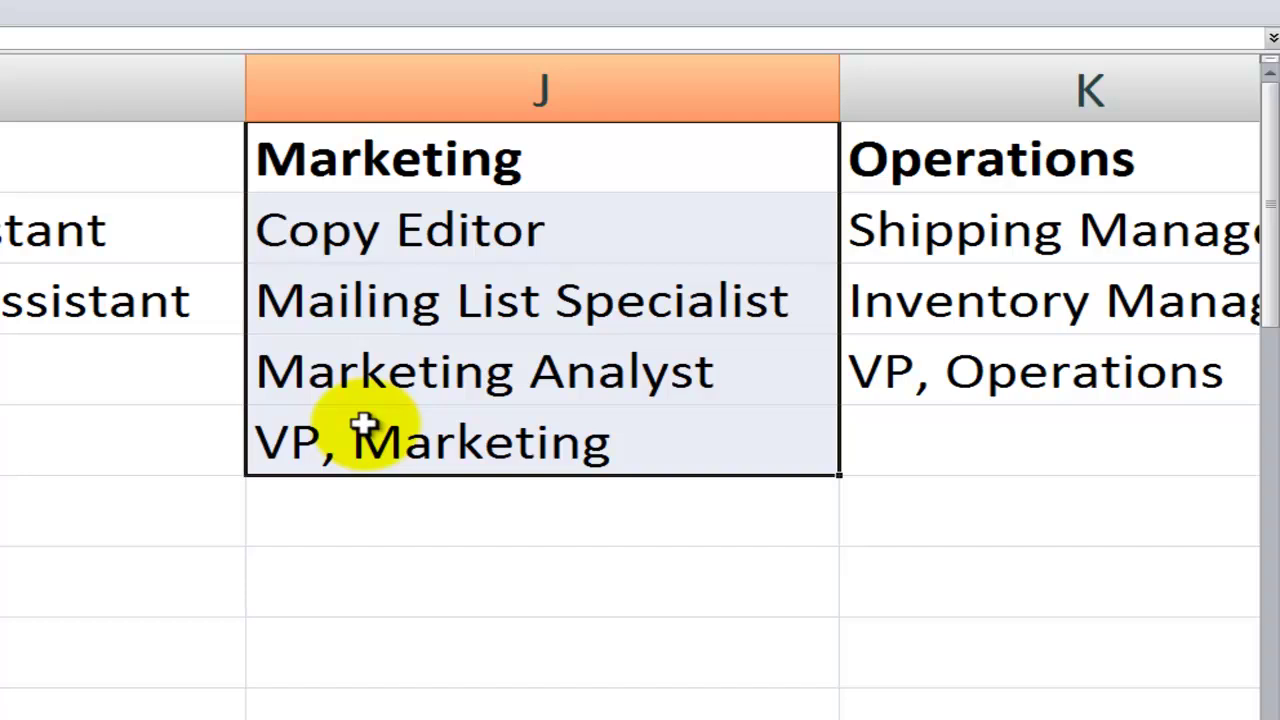
pyautogui.hotkey('ctrl', 'shift', 'F3')
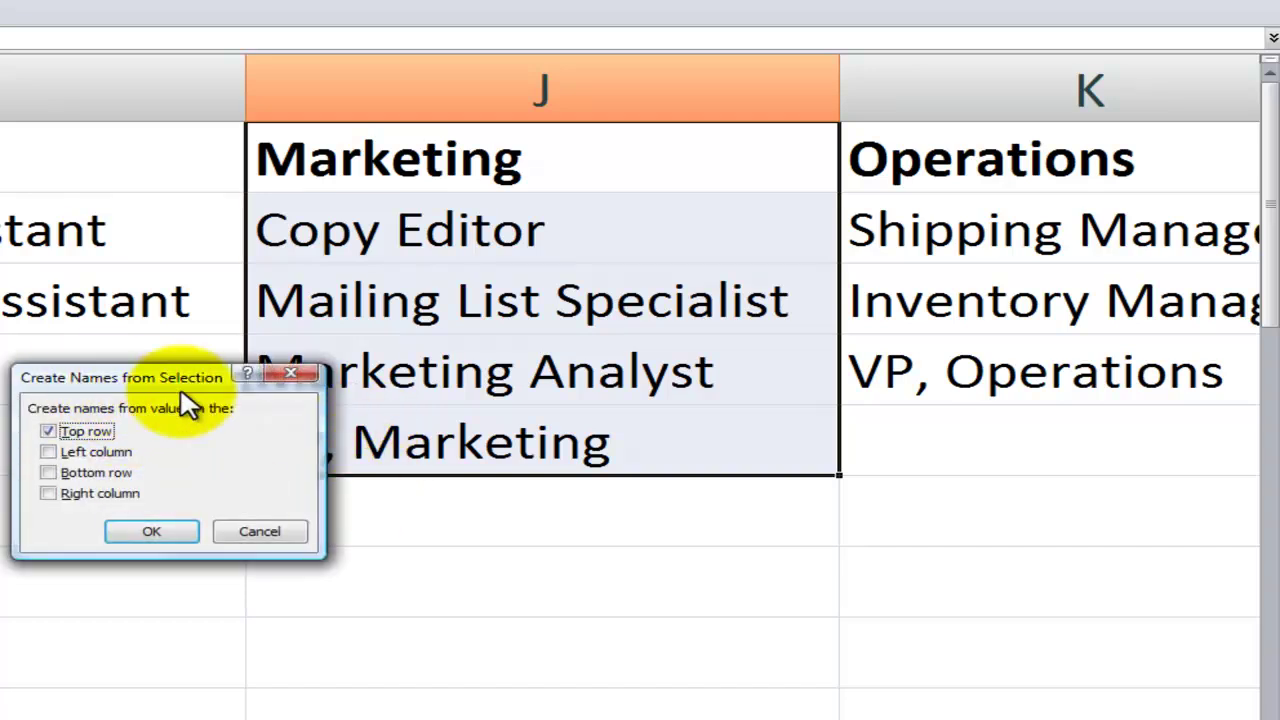
pyautogui.click(141, 540)
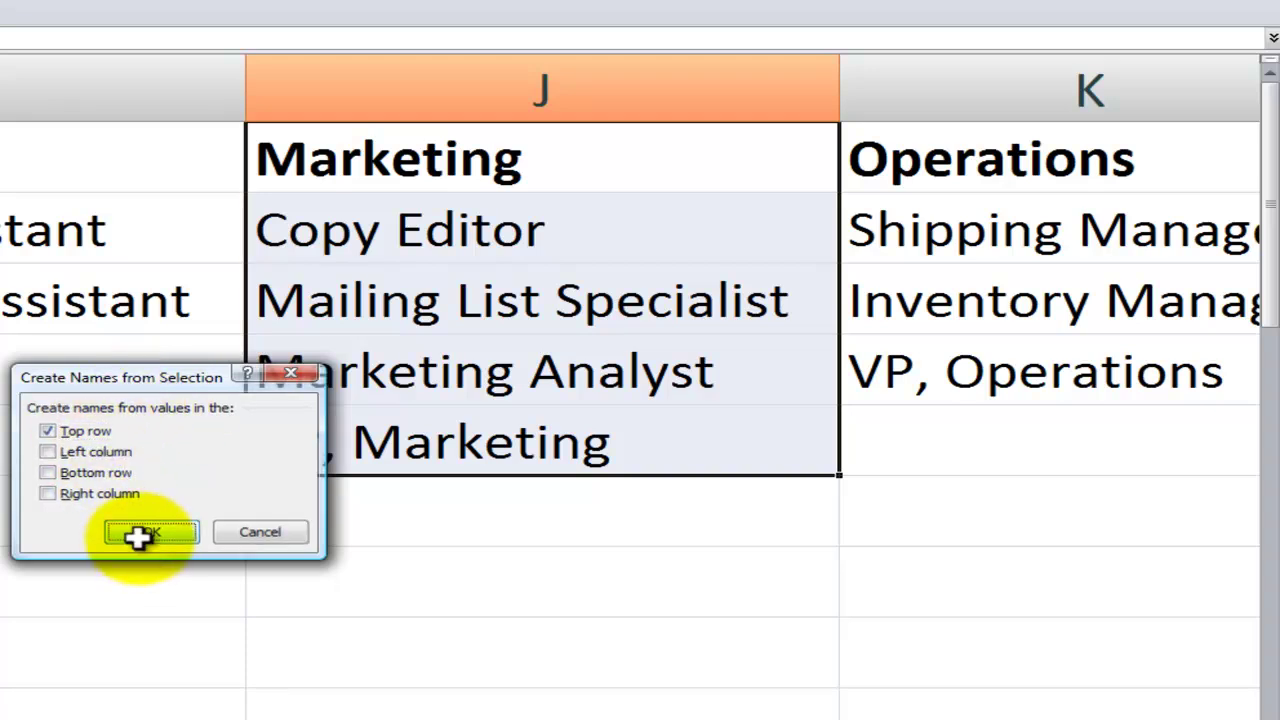
pyautogui.click(950, 168)
pyautogui.moveTo(950, 168); pyautogui.dragTo(940, 370)
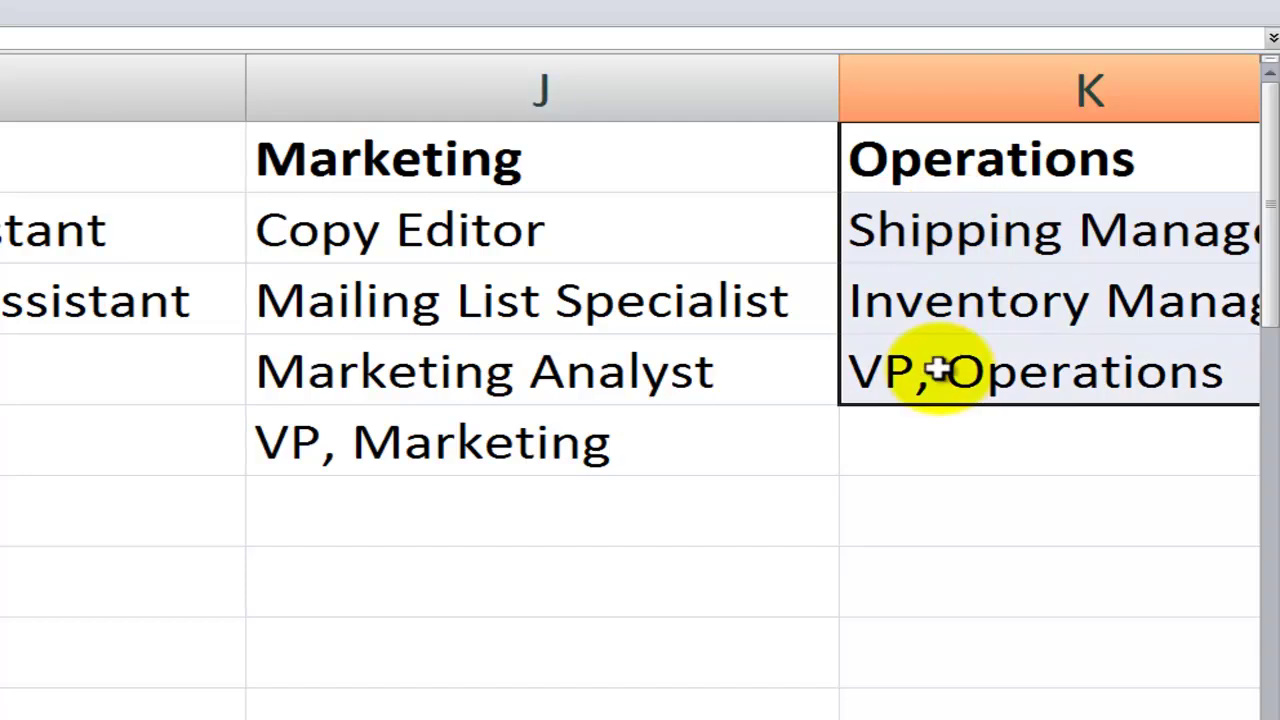
pyautogui.hscroll(2, 943, 377)
pyautogui.hotkey('ctrl', 'shift', 'F3')
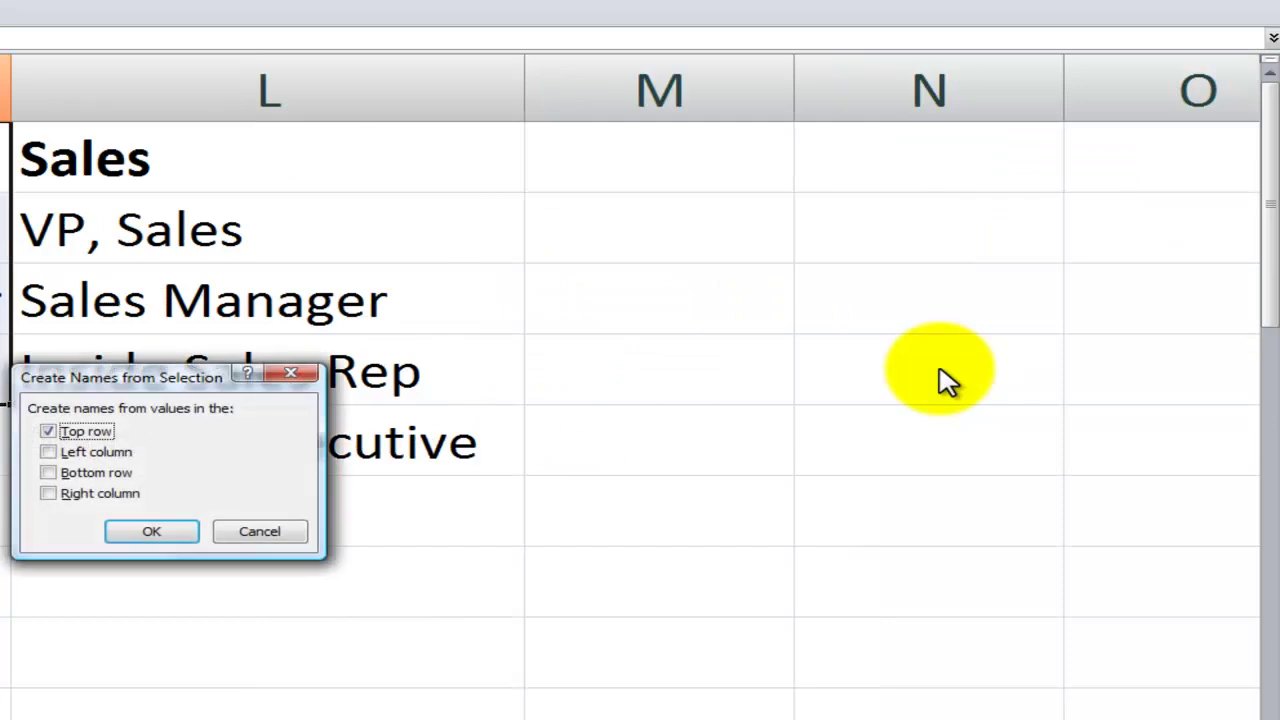
pyautogui.click(153, 531)
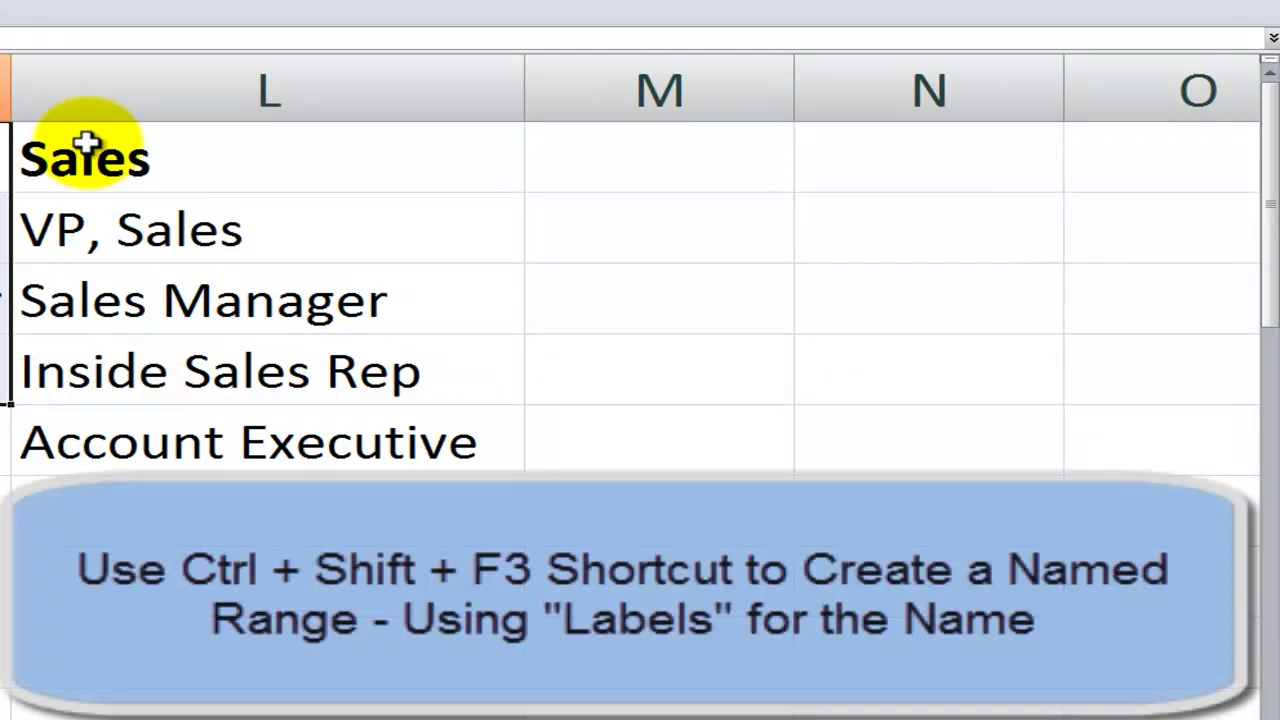
pyautogui.moveTo(86, 152); pyautogui.dragTo(103, 424)
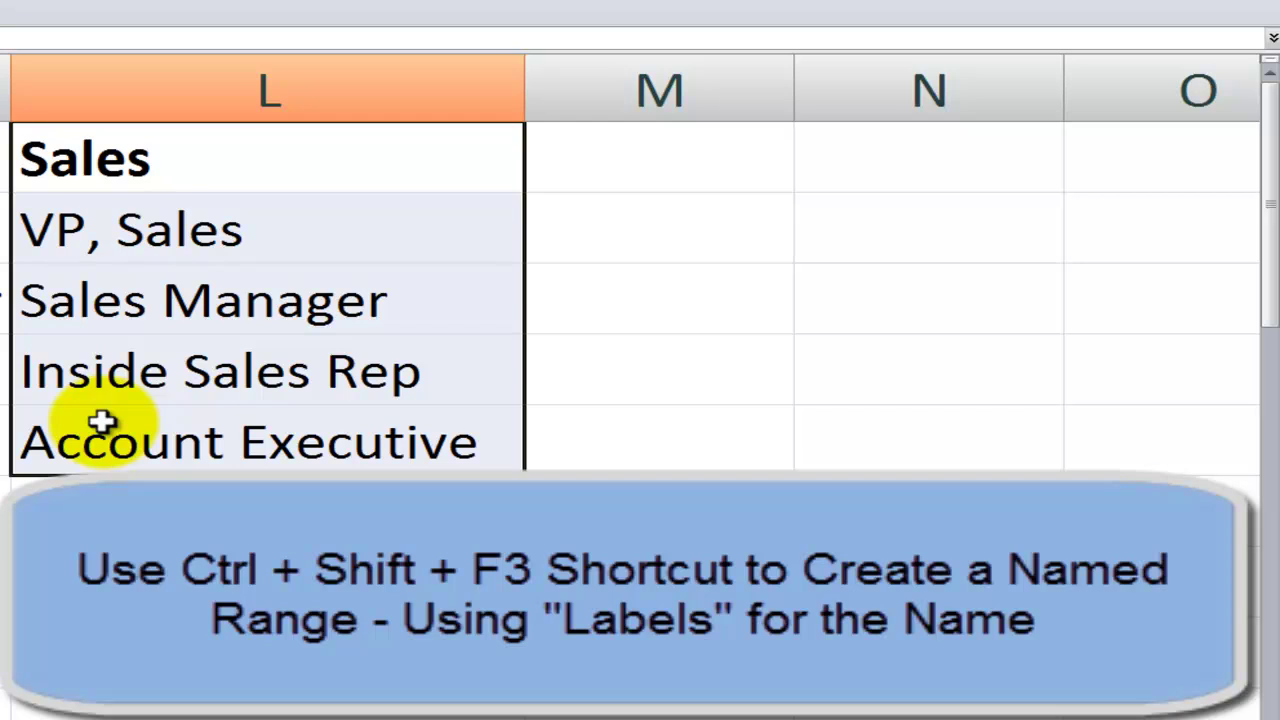
pyautogui.hotkey('ctrl', 'shift', 'F3')
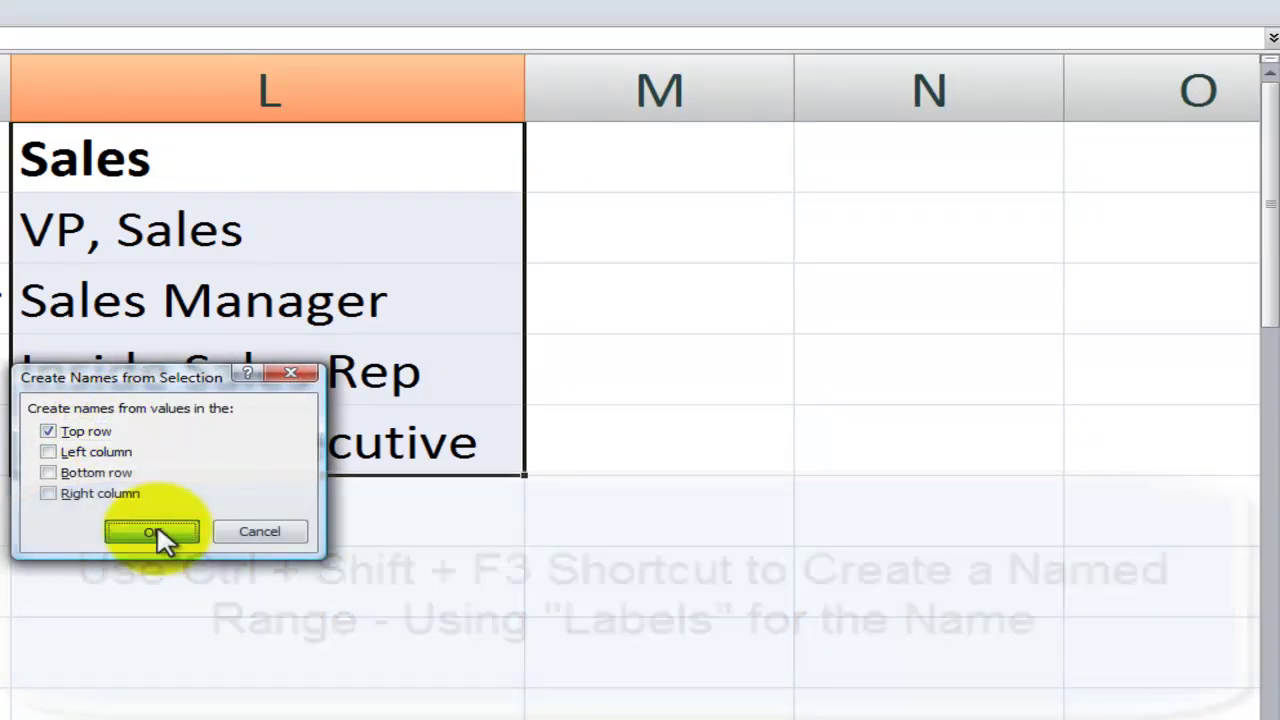
pyautogui.click(163, 531)
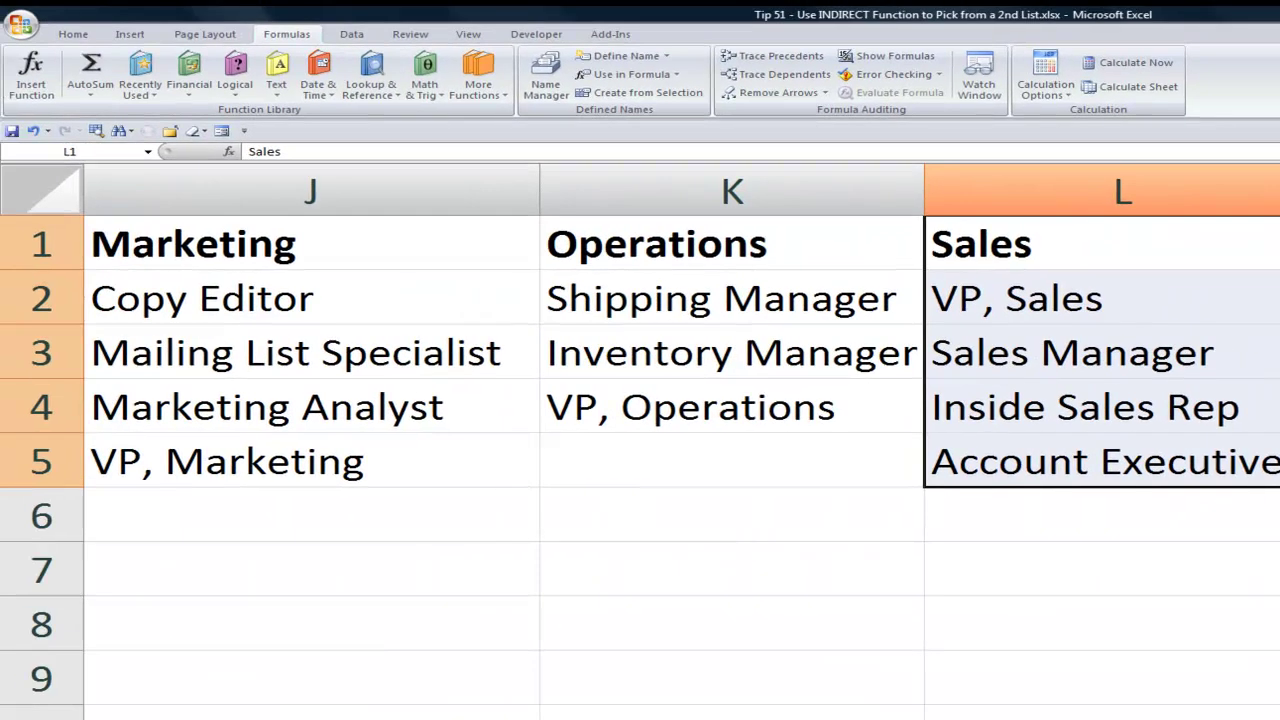
# Set D2's data validation to Allow List with source =indirect(C2) as a relative reference.
pyautogui.hotkey('ctrl', 'Home')
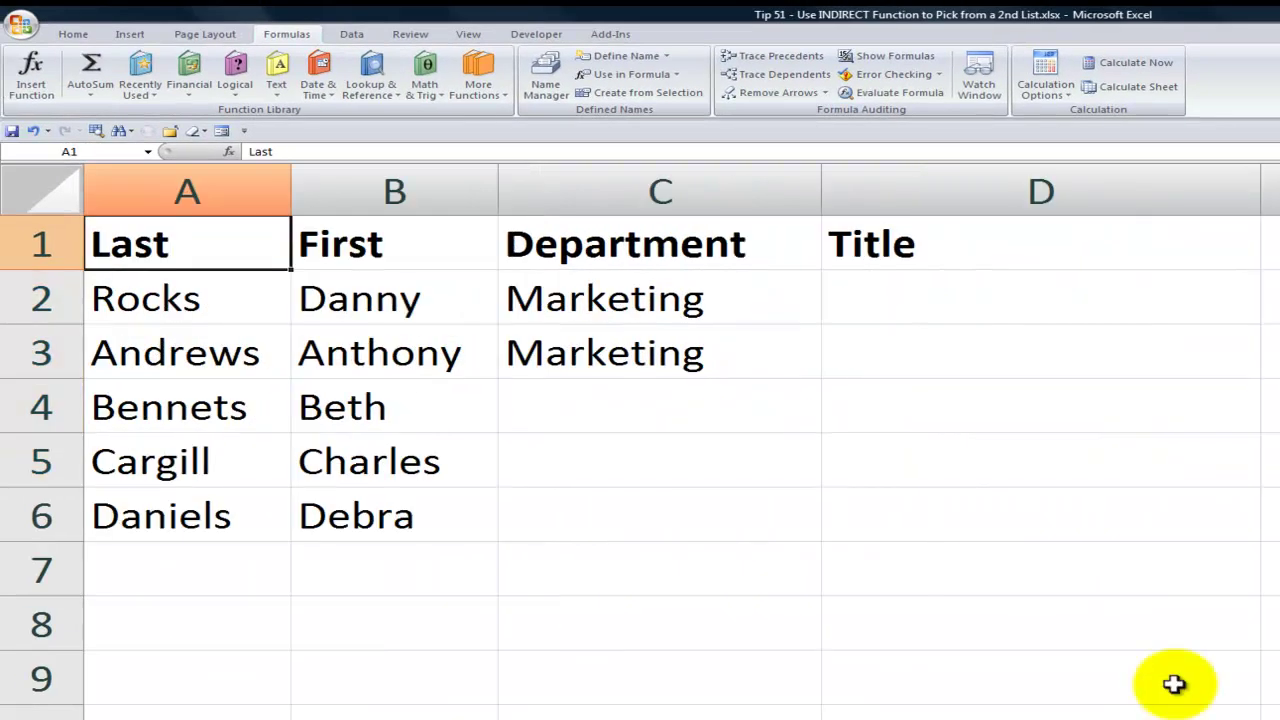
pyautogui.click(1008, 303)
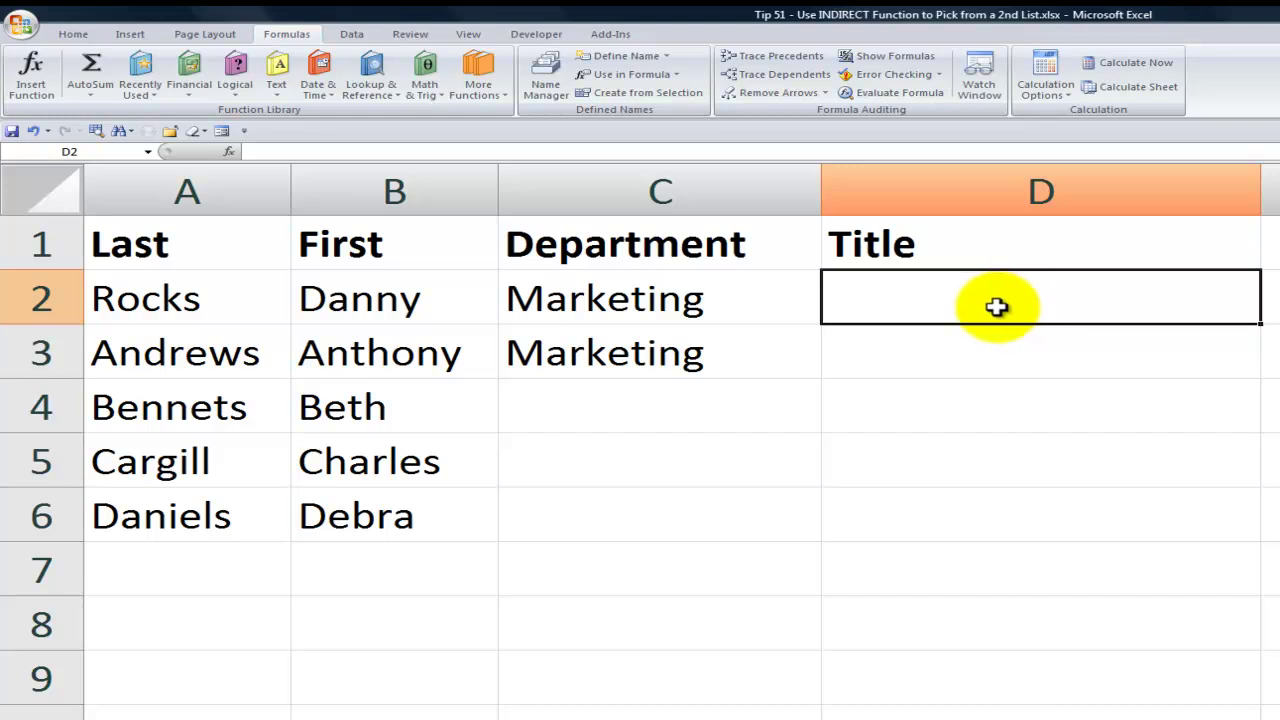
pyautogui.click(349, 35)
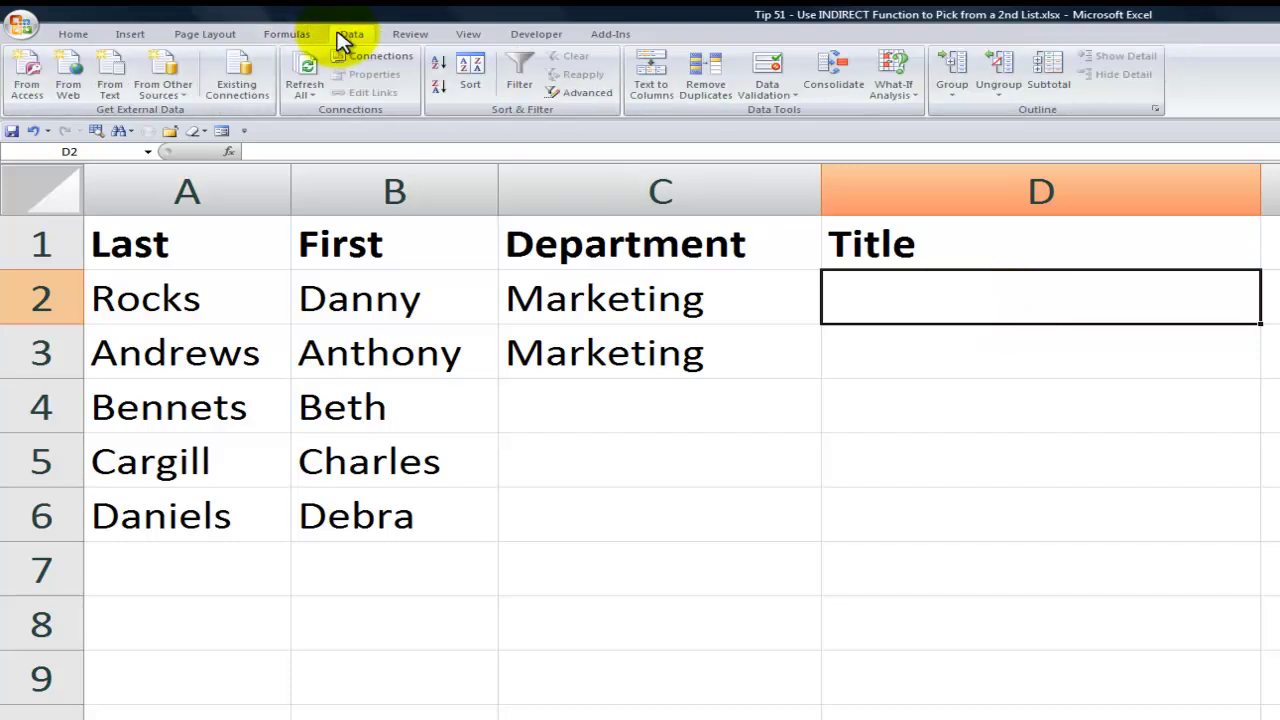
pyautogui.click(792, 94)
pyautogui.click(800, 113)
pyautogui.click(885, 384)
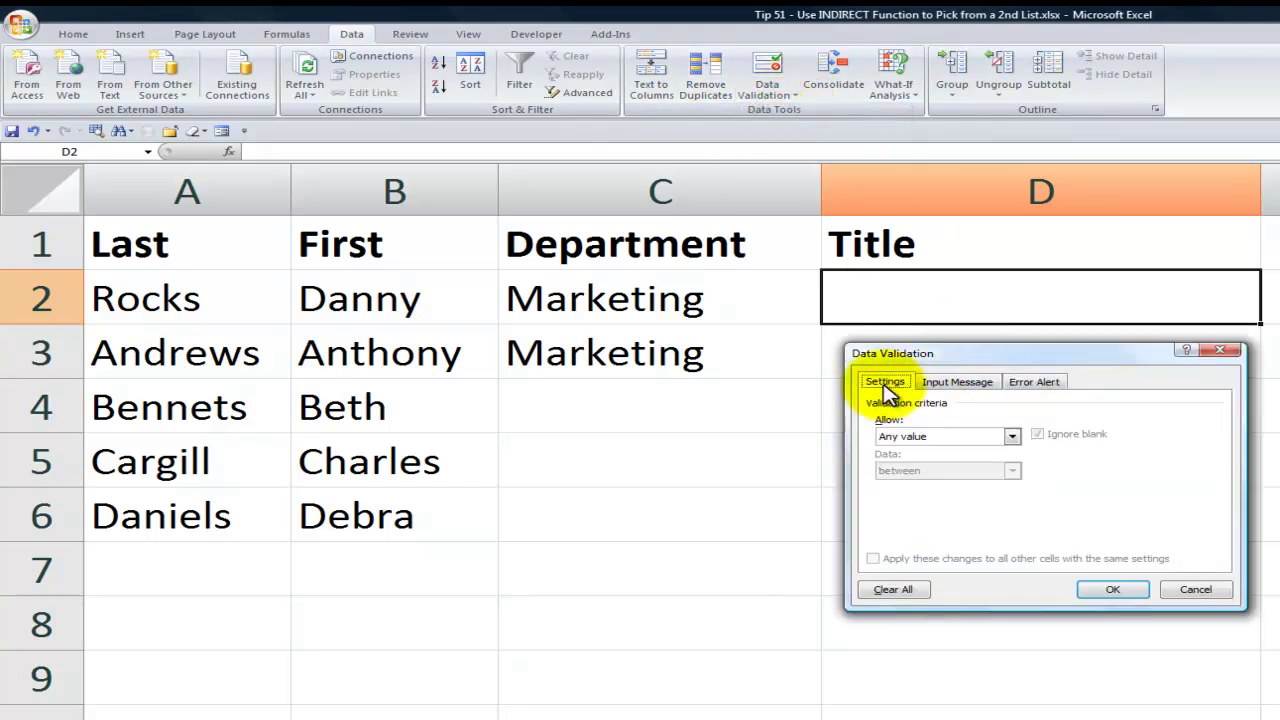
pyautogui.click(1012, 437)
pyautogui.click(949, 490)
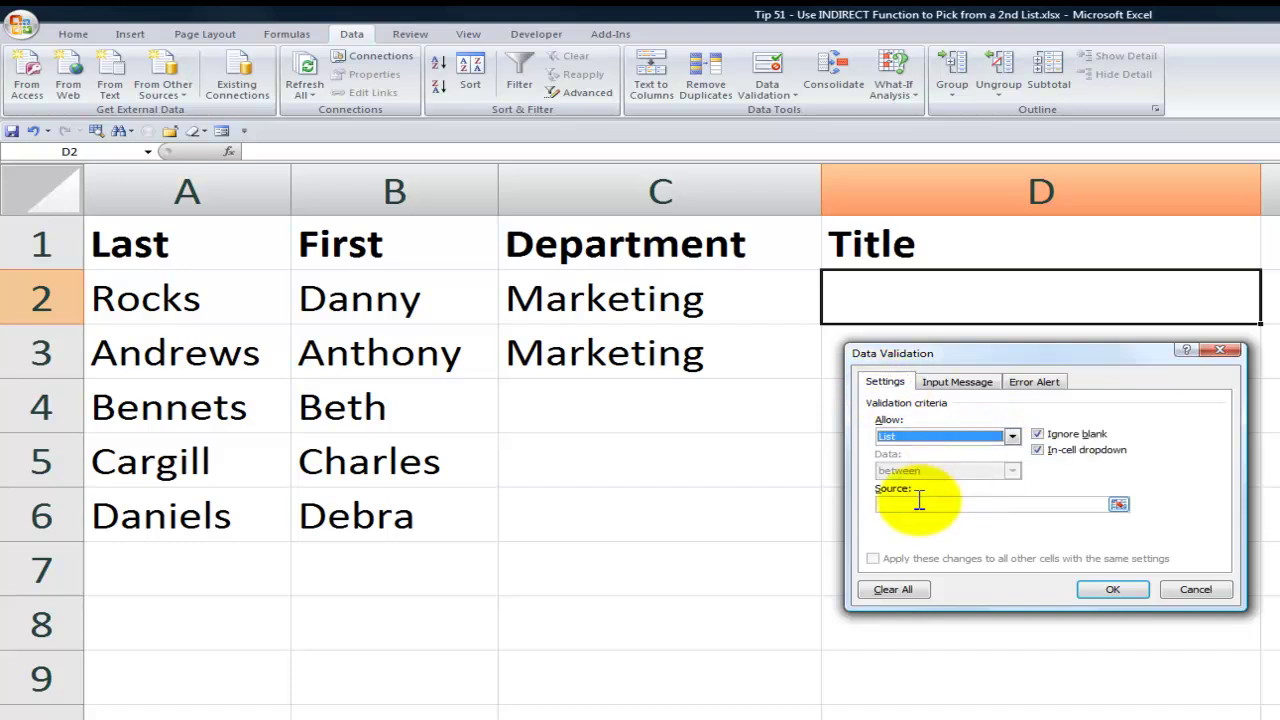
pyautogui.click(919, 502)
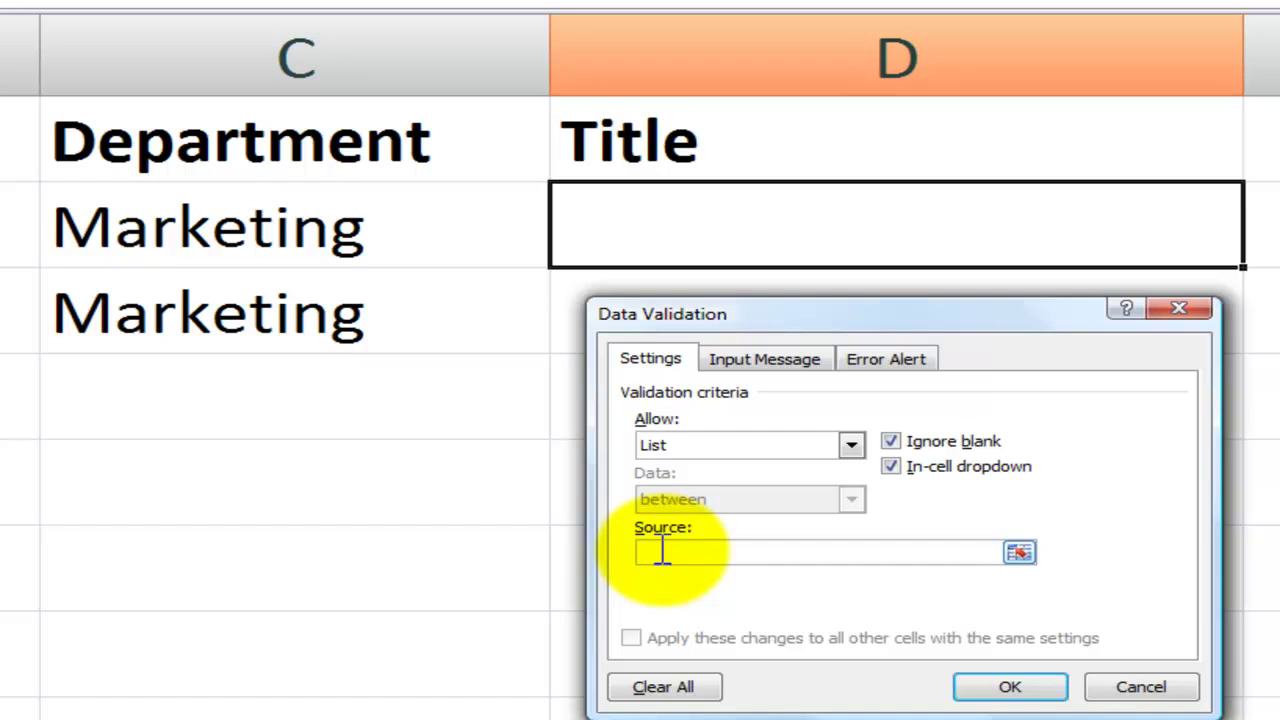
pyautogui.write('=indirect(')
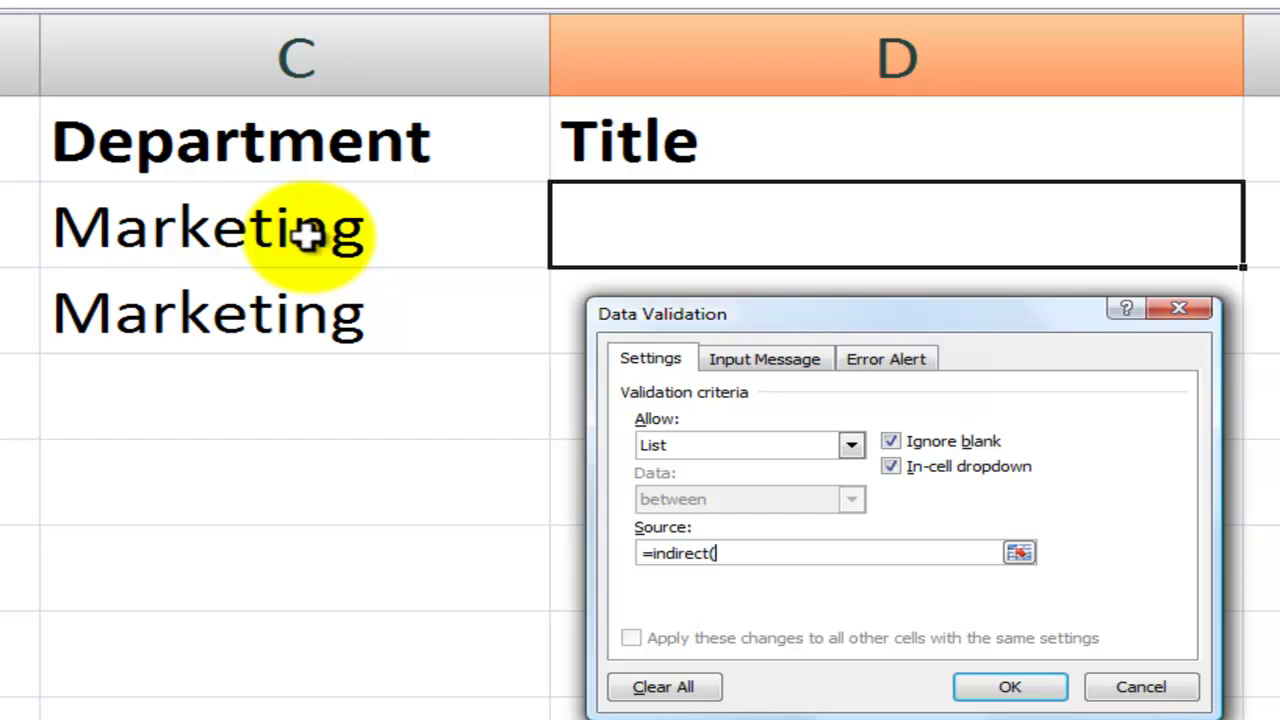
pyautogui.click(307, 233)
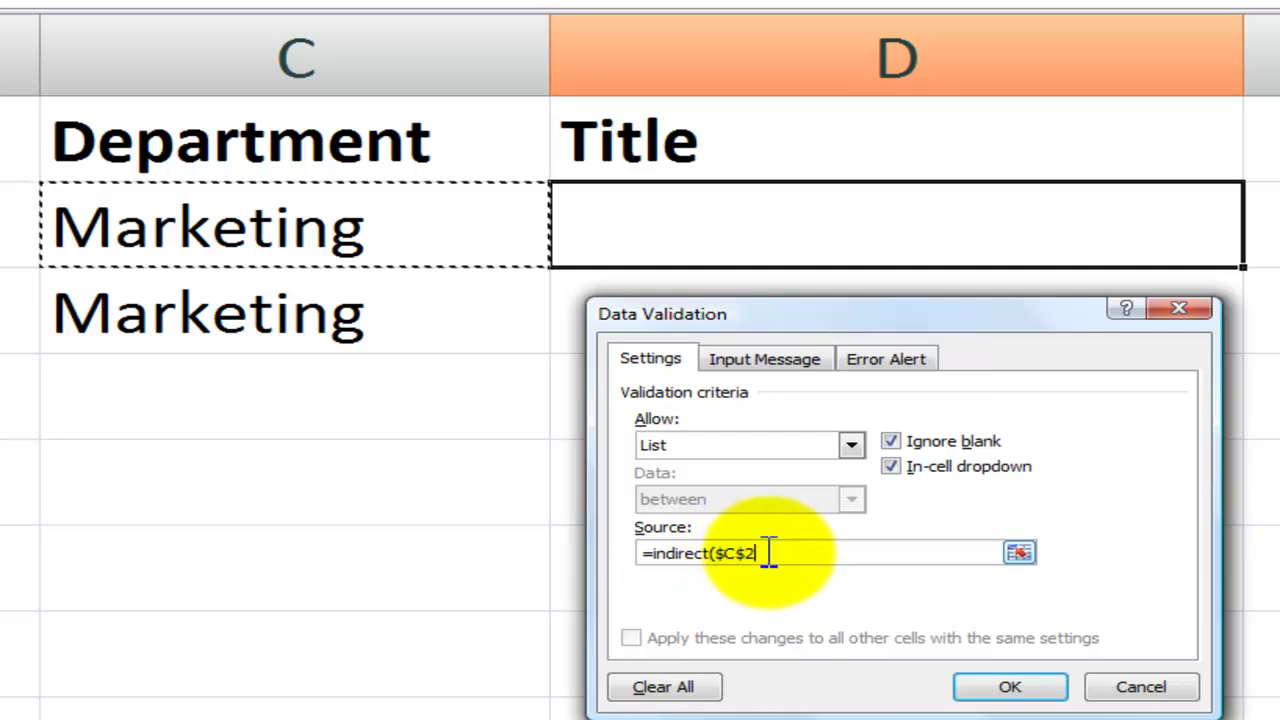
pyautogui.press('F4')
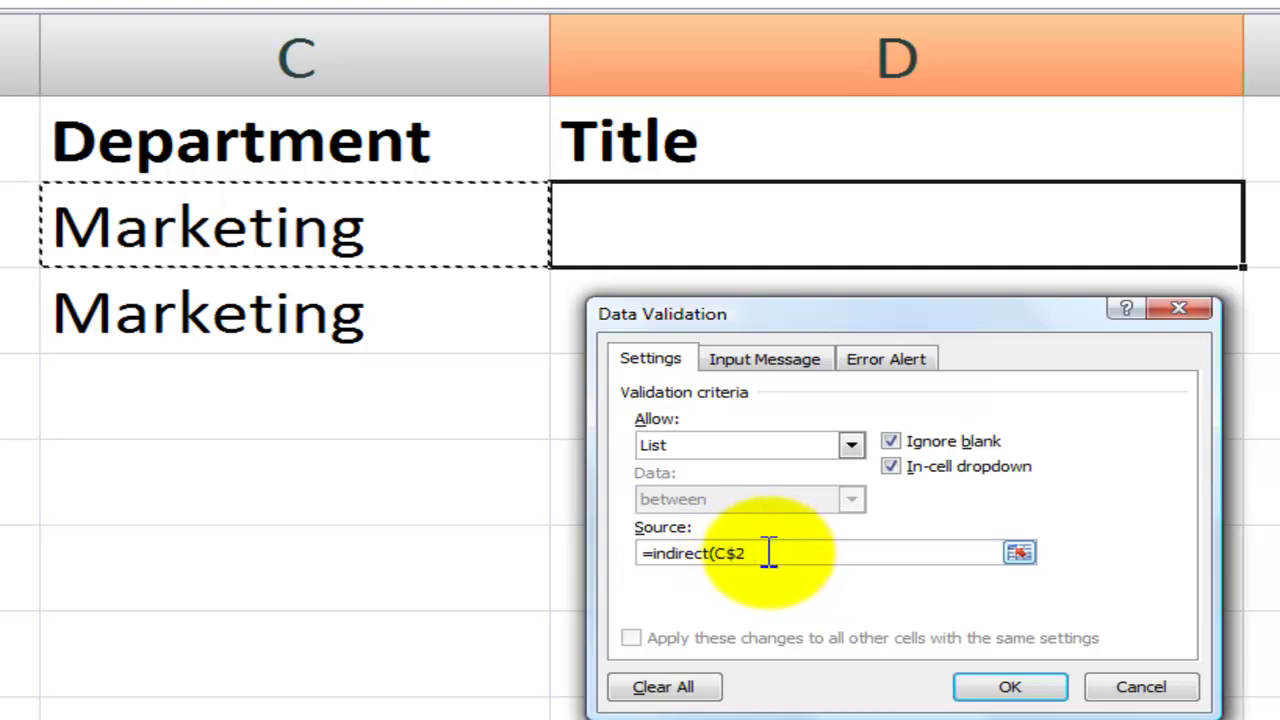
pyautogui.press('F4')
pyautogui.press('F4')
pyautogui.write(')')
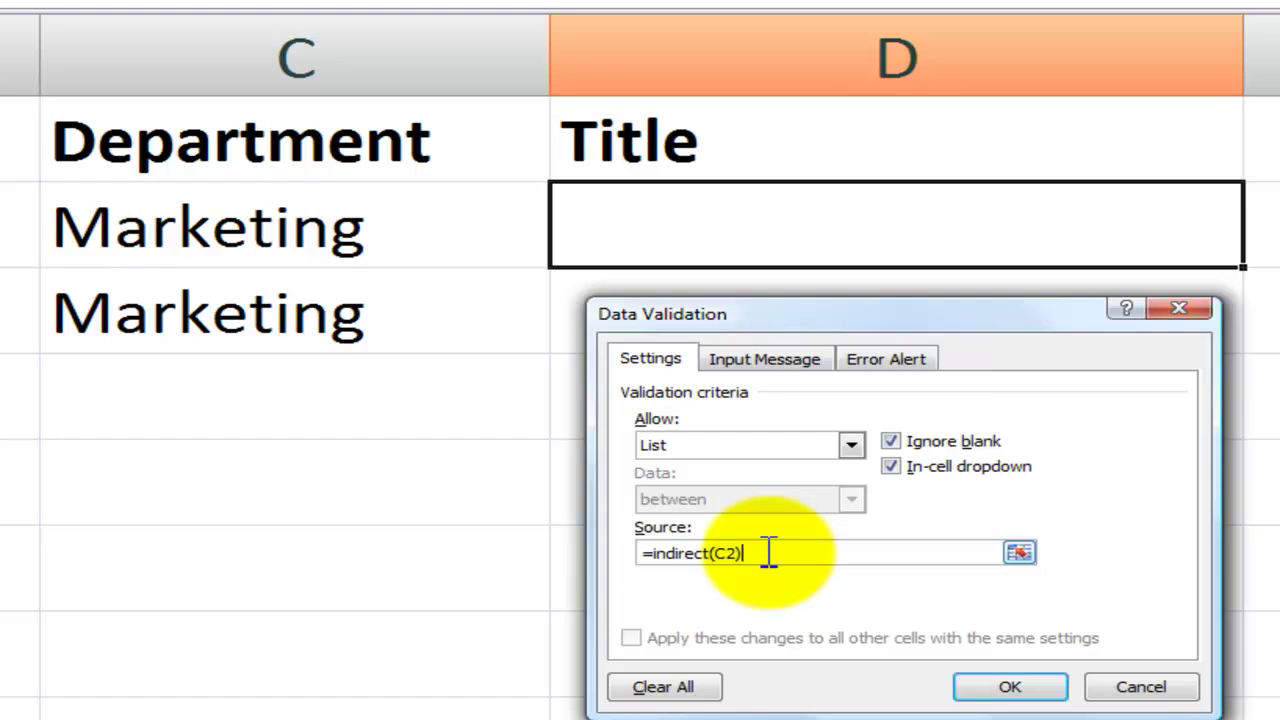
# Keep the Stop error alert style and apply the validation to D2.
pyautogui.click(906, 356)
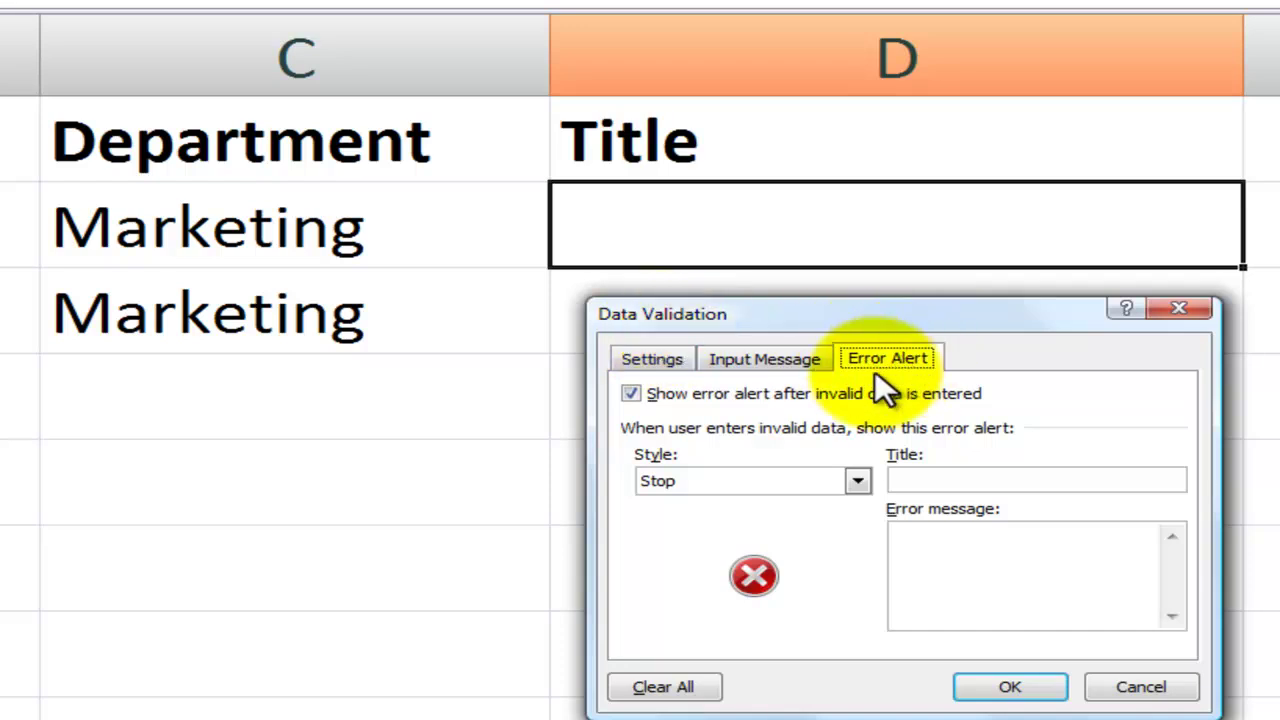
pyautogui.click(860, 483)
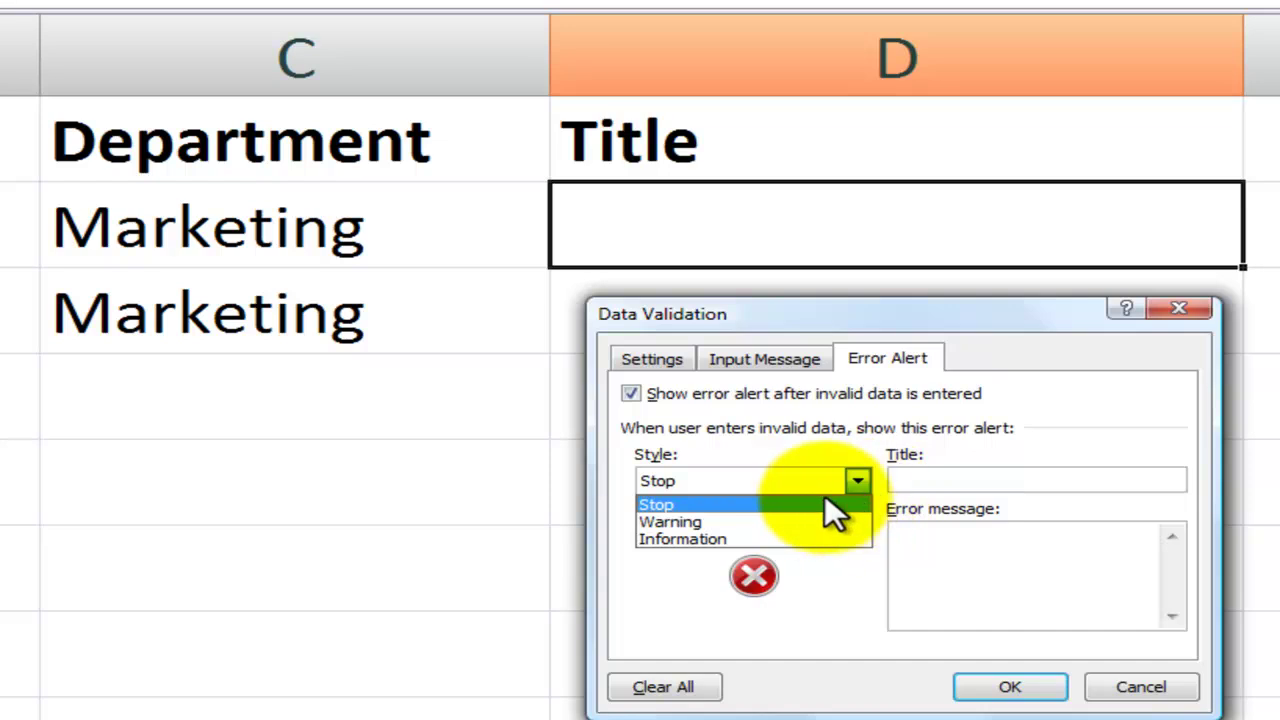
pyautogui.click(826, 500)
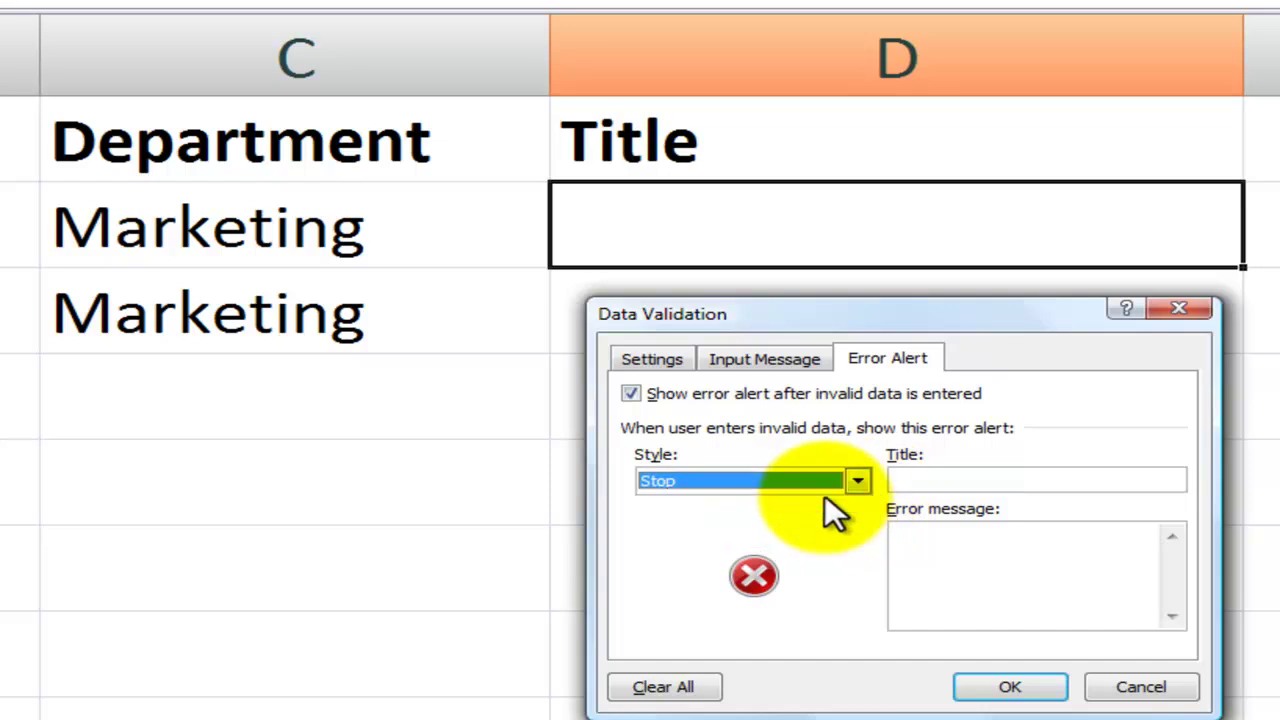
pyautogui.click(1008, 687)
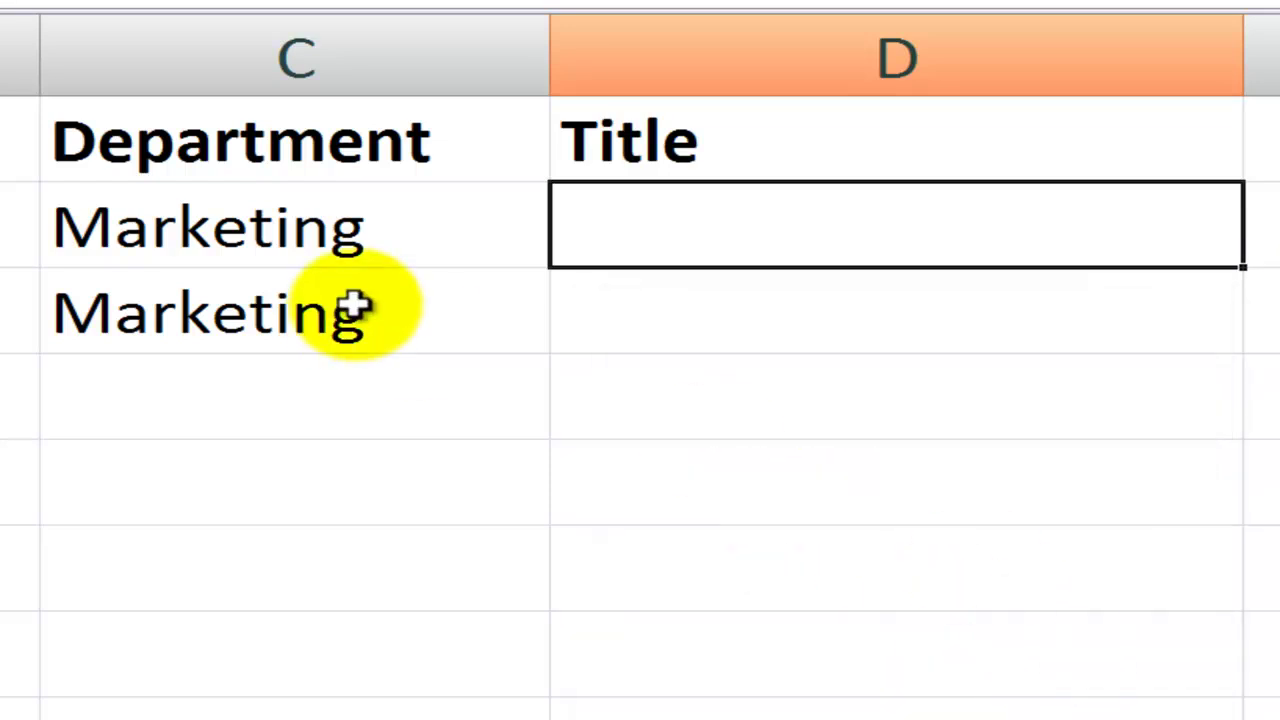
# Choose Copy Editor from D2's Marketing-only title drop-down.
pyautogui.click(397, 225)
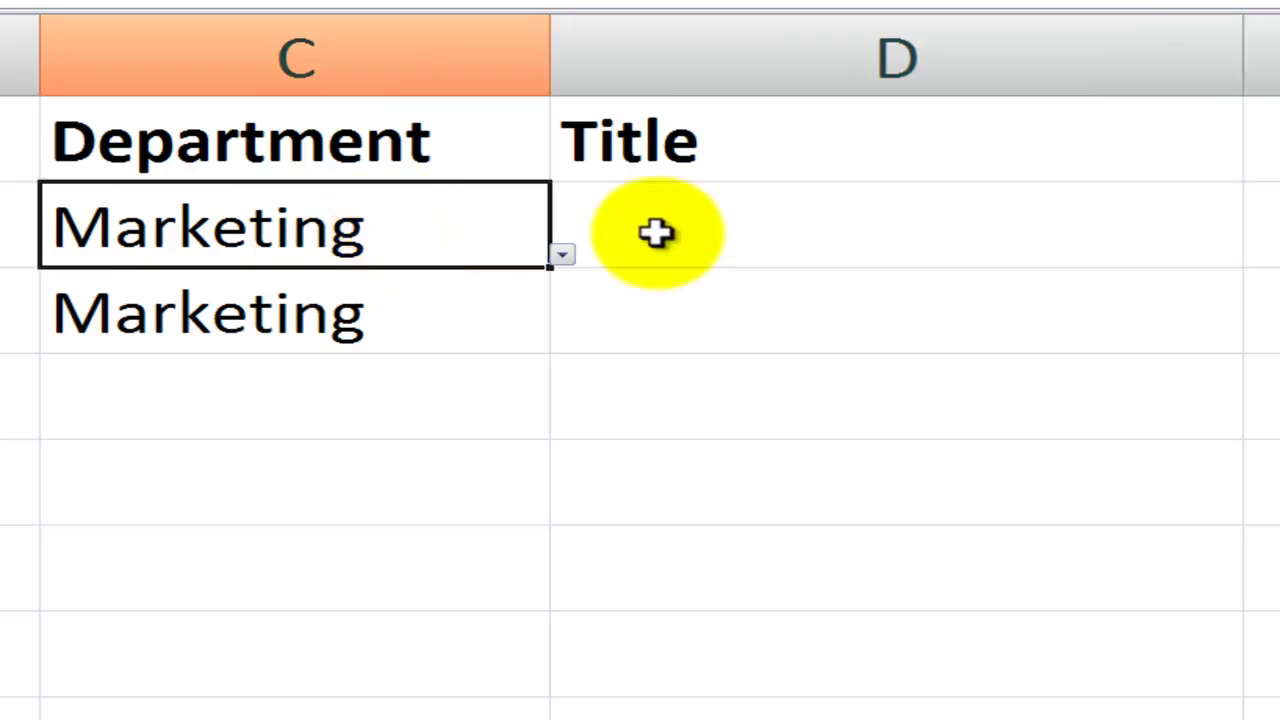
pyautogui.click(826, 237)
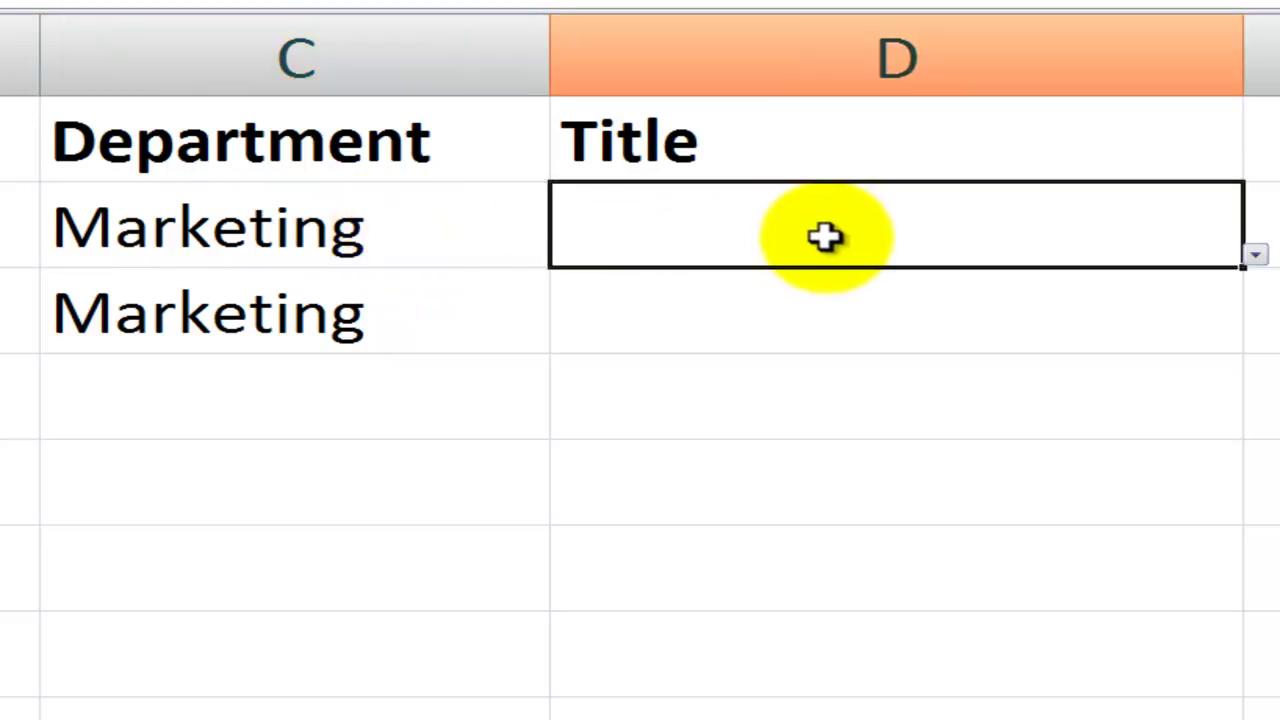
pyautogui.click(1252, 258)
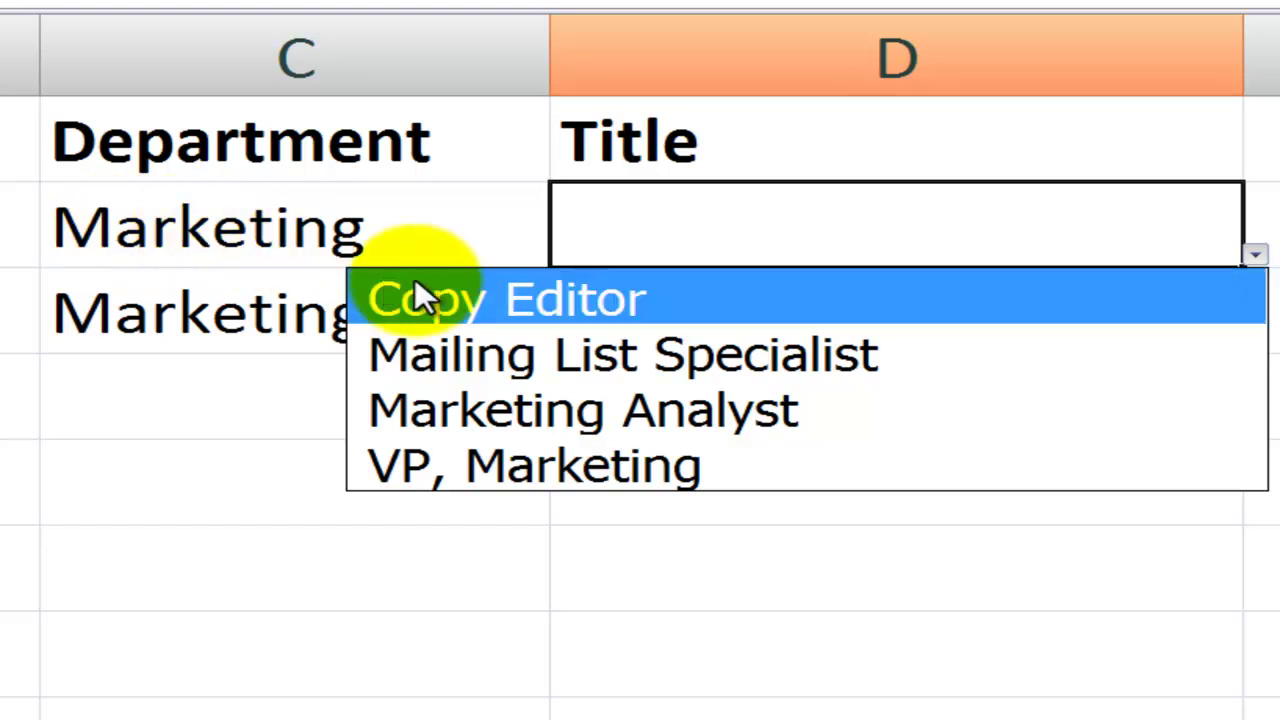
pyautogui.click(452, 305)
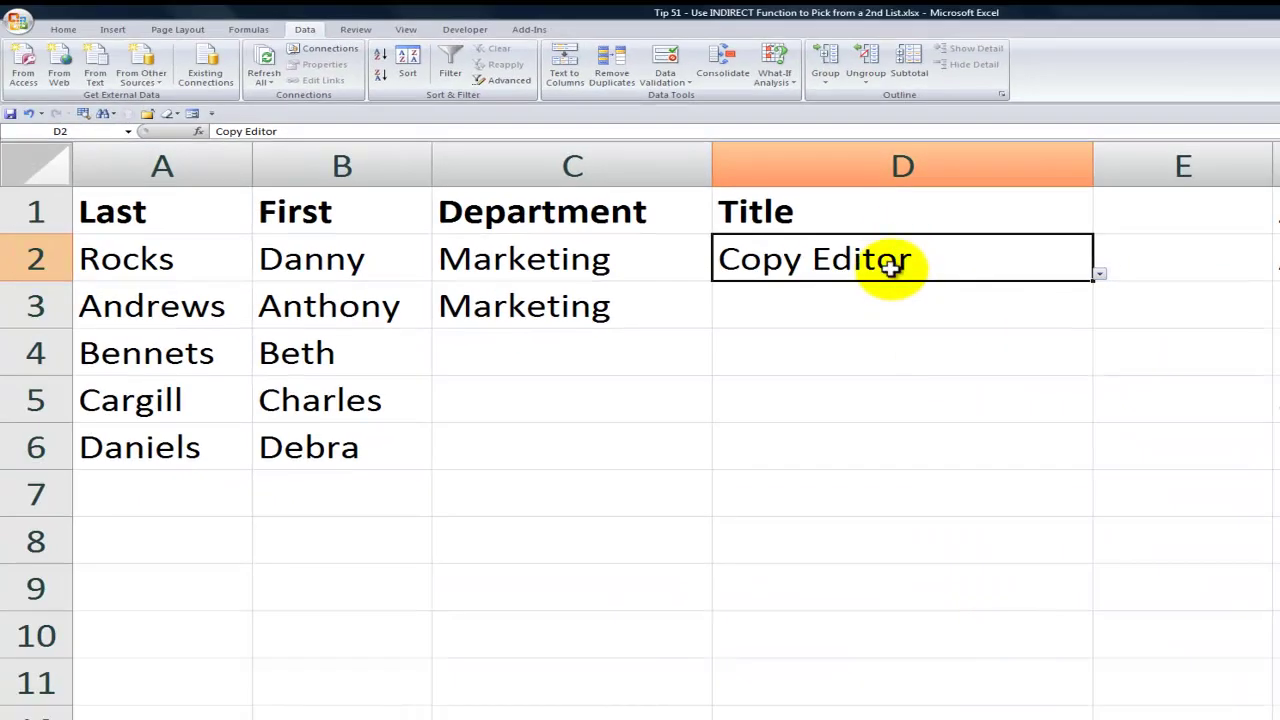
# Copy D2 and paste only its validation into D3:D10 with Paste Special.
pyautogui.rightClick(886, 264)
pyautogui.click(927, 294)
pyautogui.moveTo(857, 297); pyautogui.dragTo(880, 626)
pyautogui.rightClick(922, 392)
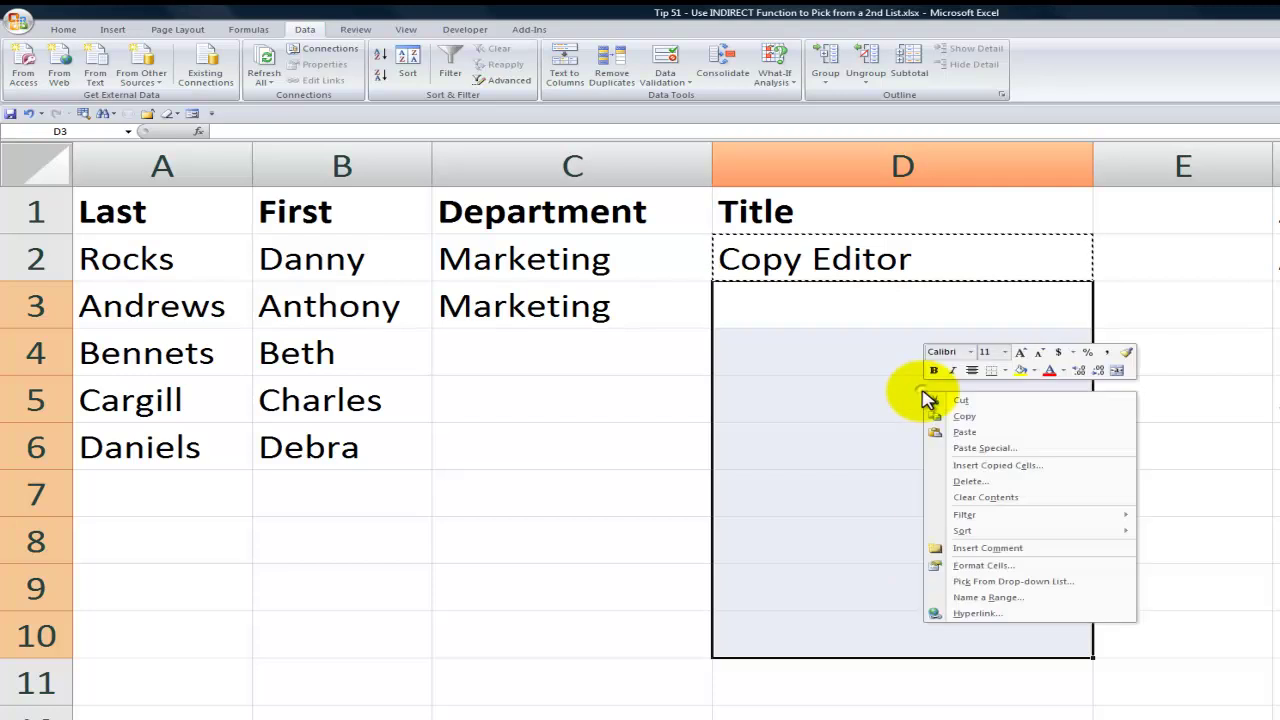
pyautogui.click(985, 449)
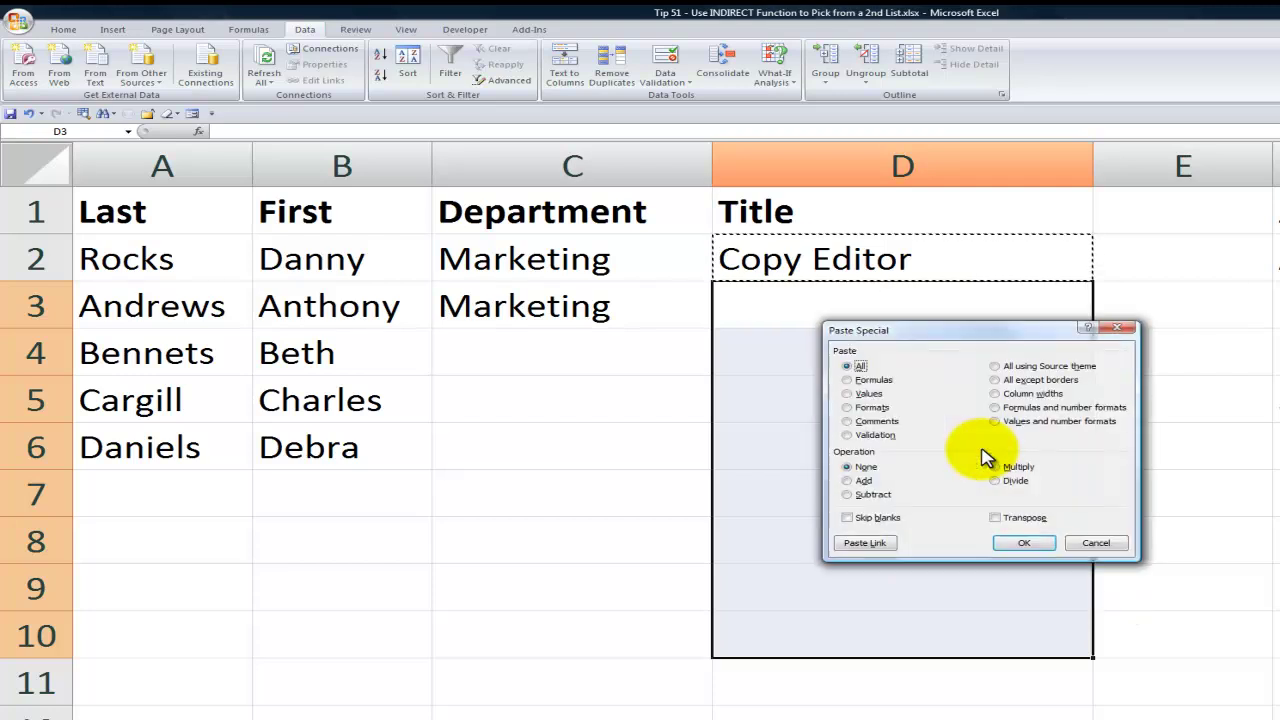
pyautogui.click(849, 438)
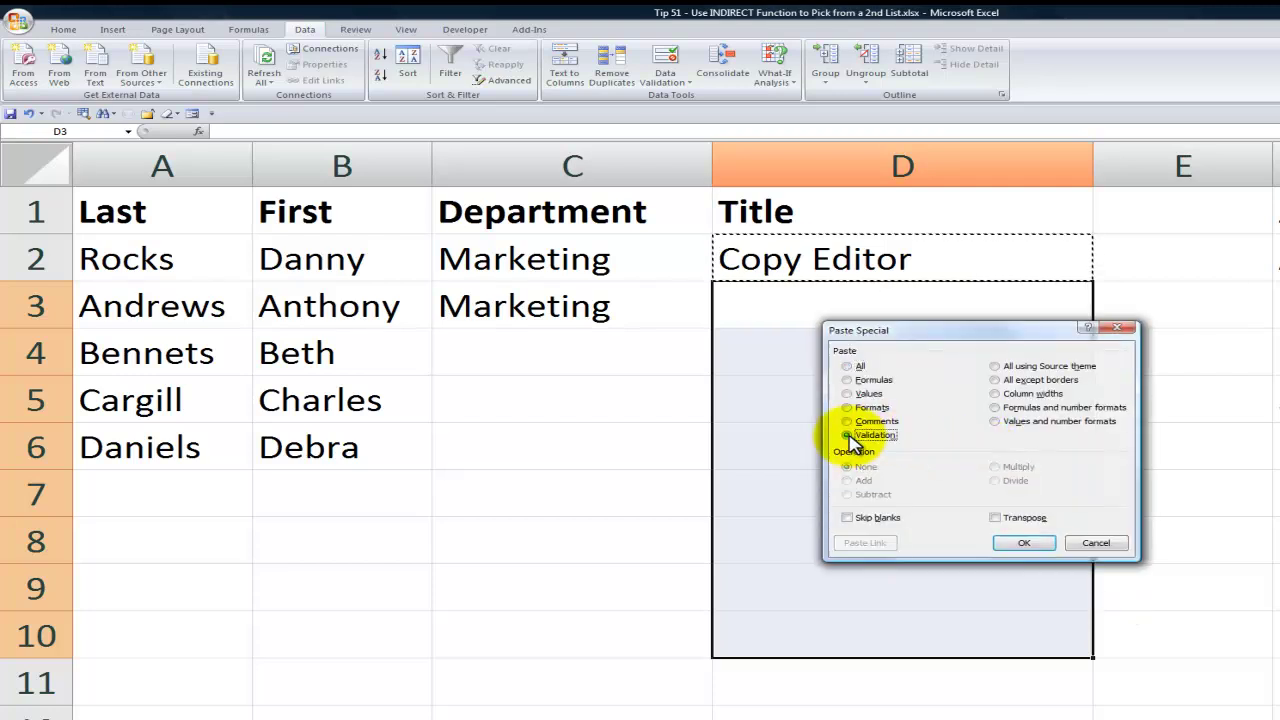
pyautogui.click(1013, 545)
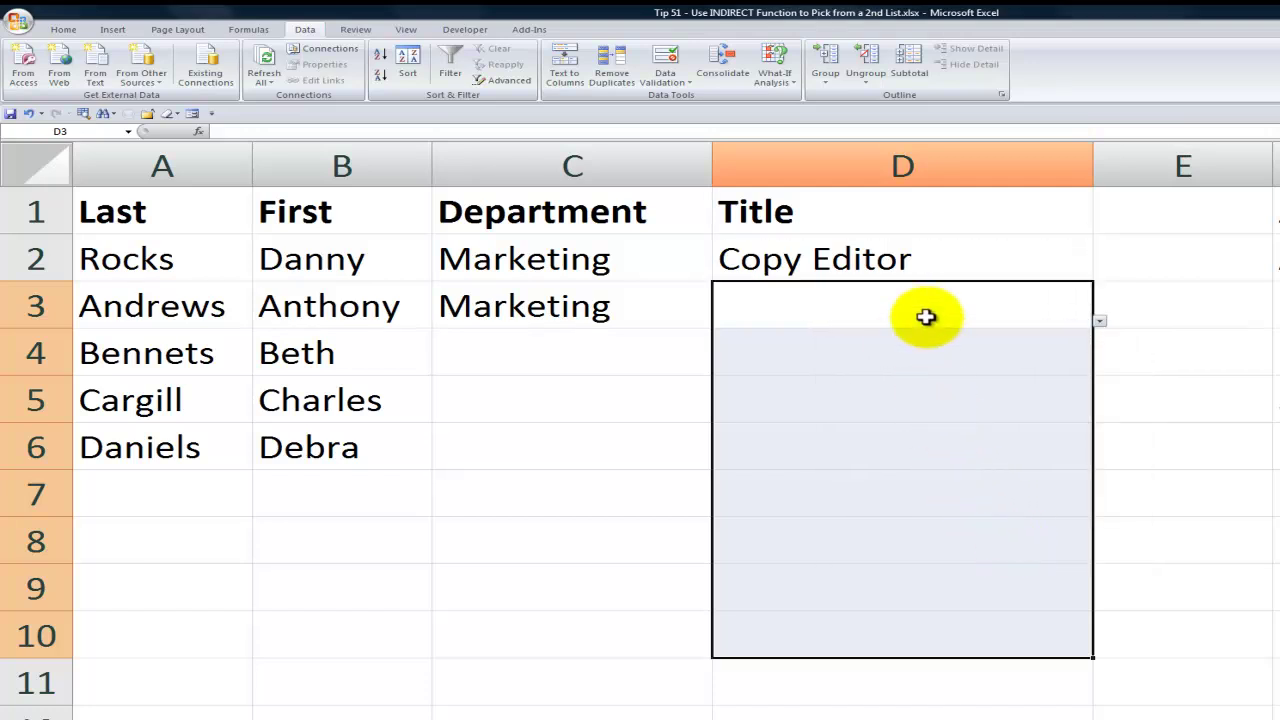
# Set row 3 to department Administrative with title Administrative Assistant.
pyautogui.click(606, 316)
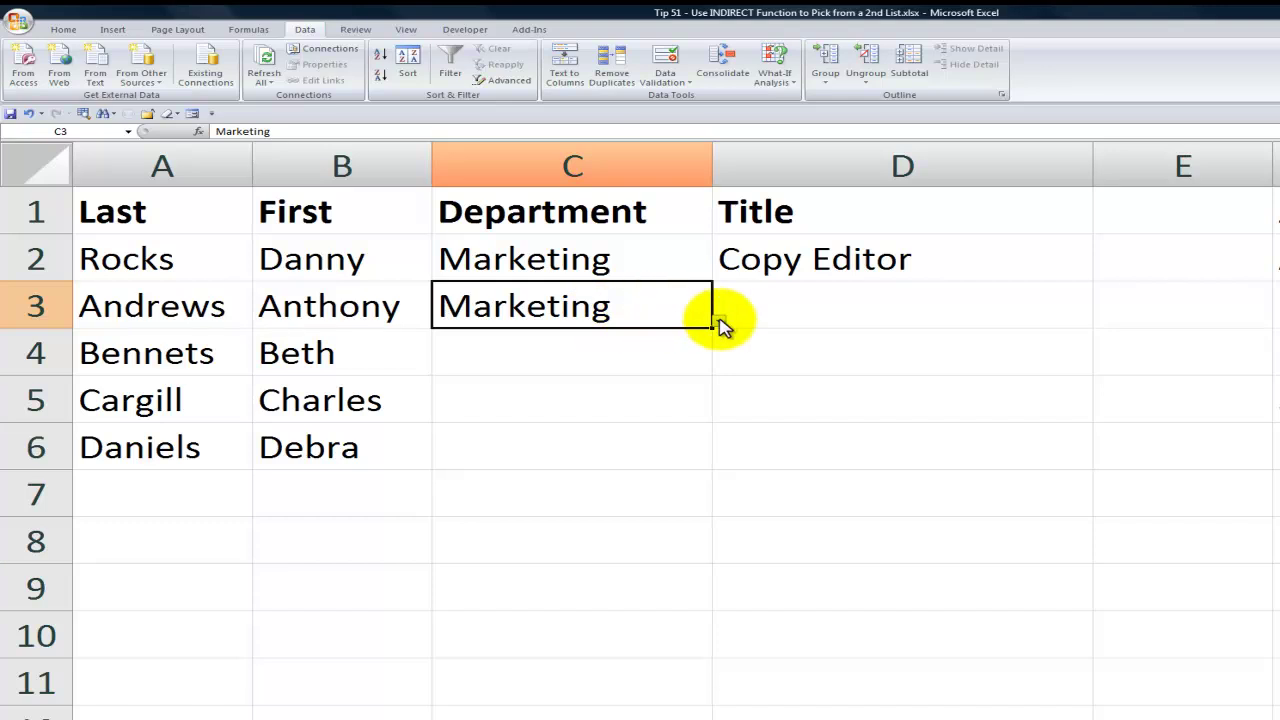
pyautogui.click(719, 321)
pyautogui.click(590, 376)
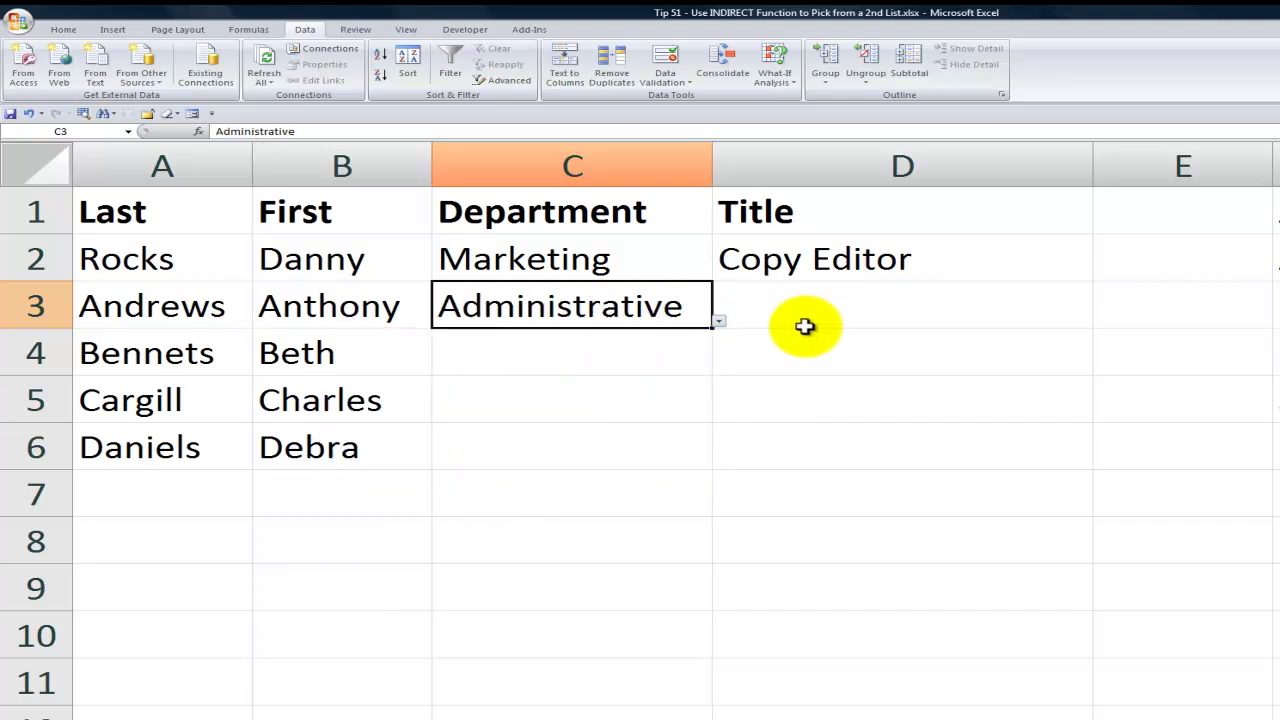
pyautogui.click(814, 318)
pyautogui.click(1100, 326)
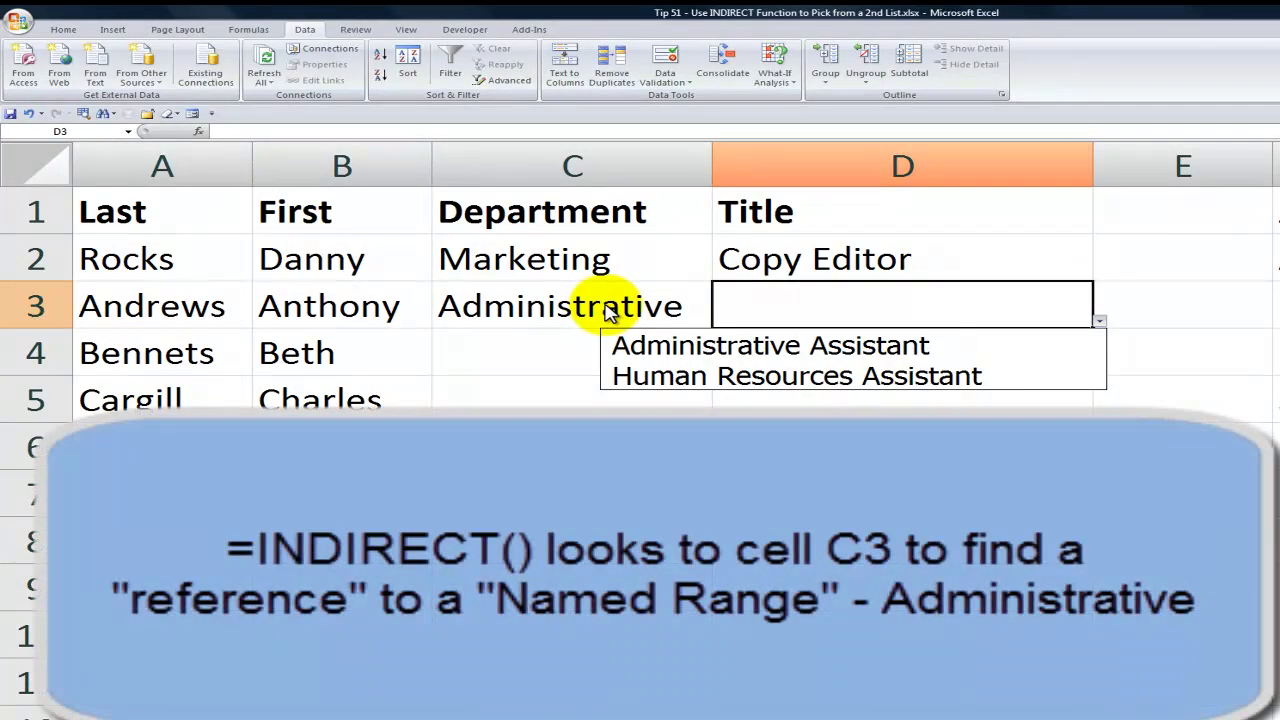
pyautogui.click(672, 346)
# Set row 4 to department Sales with title Sales Manager.
pyautogui.click(645, 352)
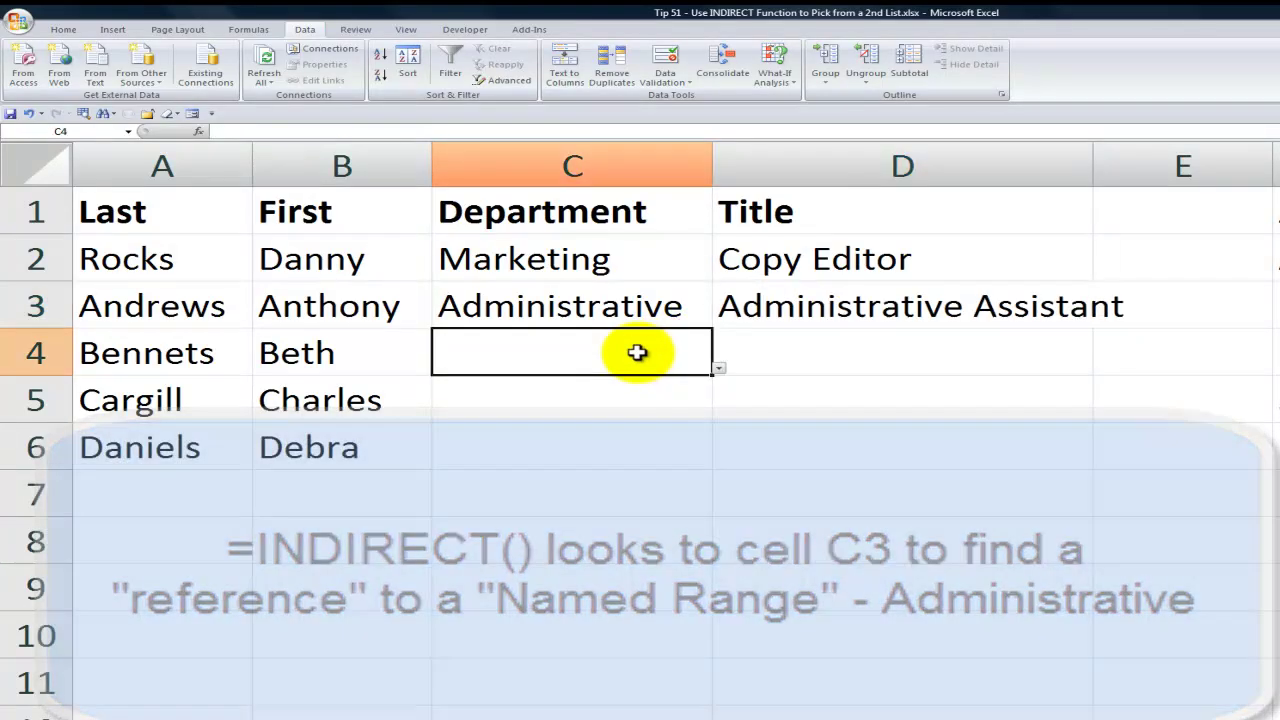
pyautogui.click(719, 367)
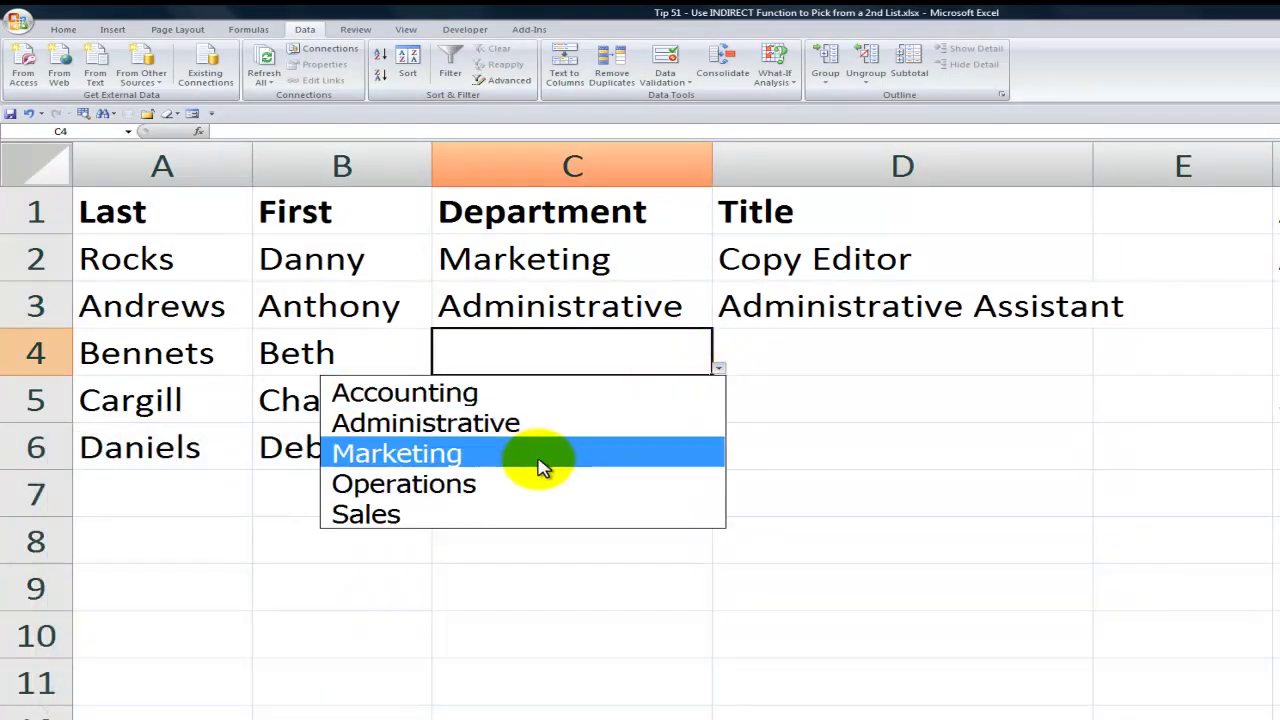
pyautogui.click(488, 516)
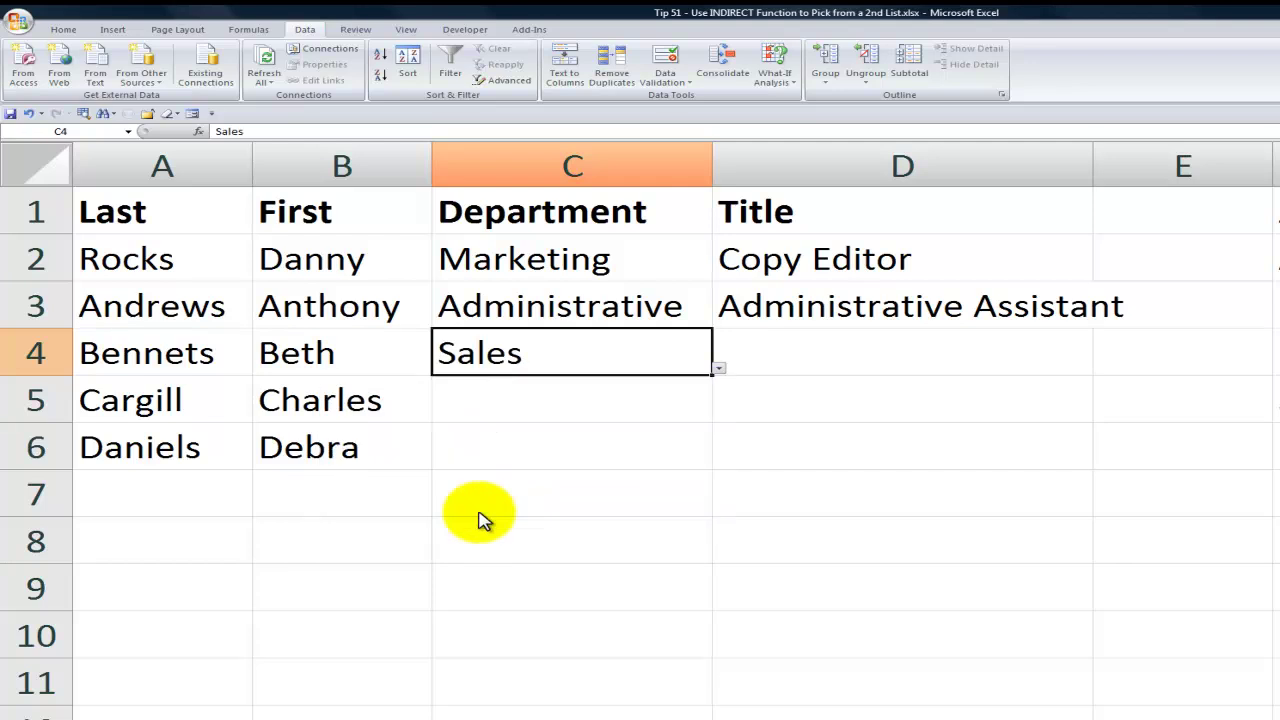
pyautogui.click(856, 352)
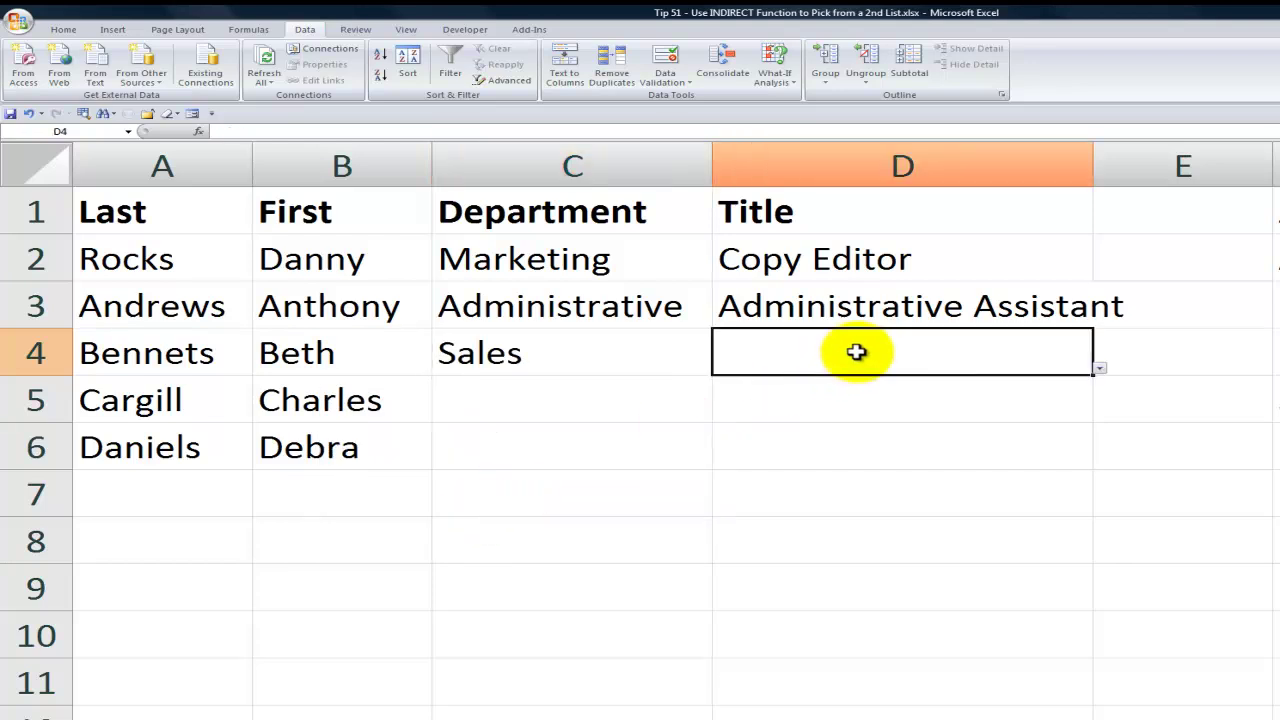
pyautogui.click(1099, 369)
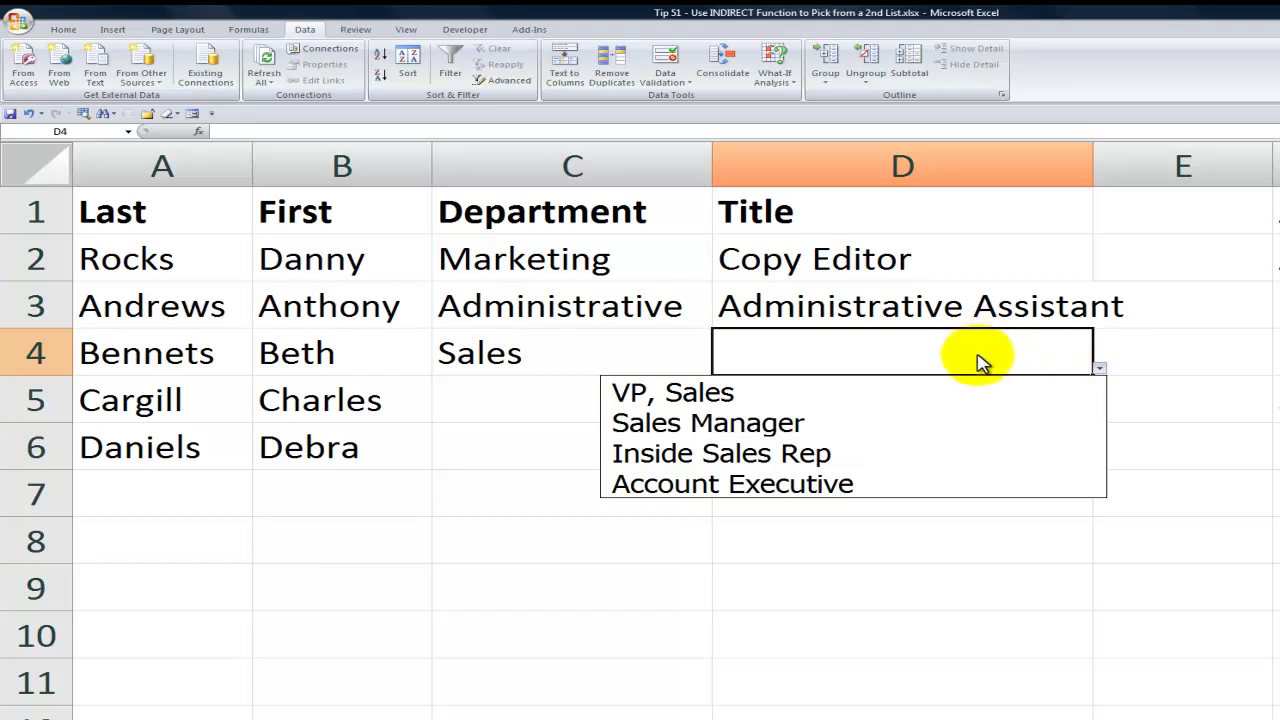
pyautogui.click(780, 424)
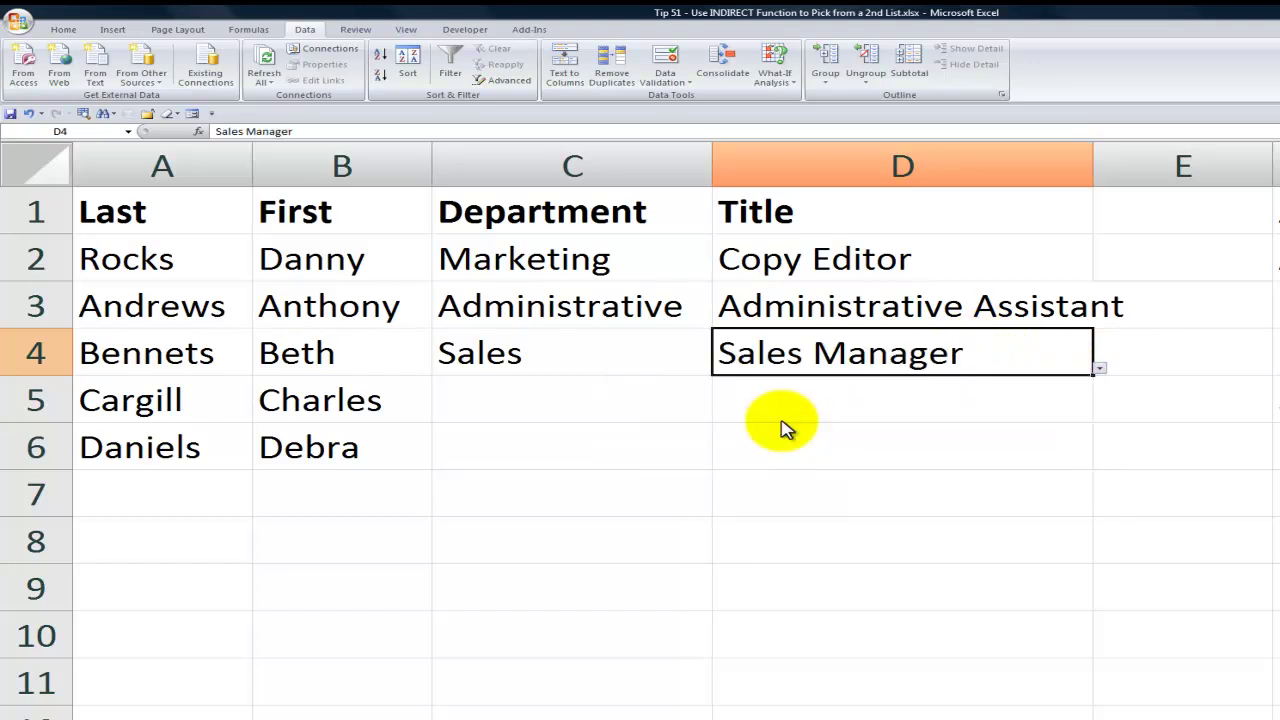
# Set row 4's department to Accounting and its title to Controller from the drop-downs.
pyautogui.click(641, 350)
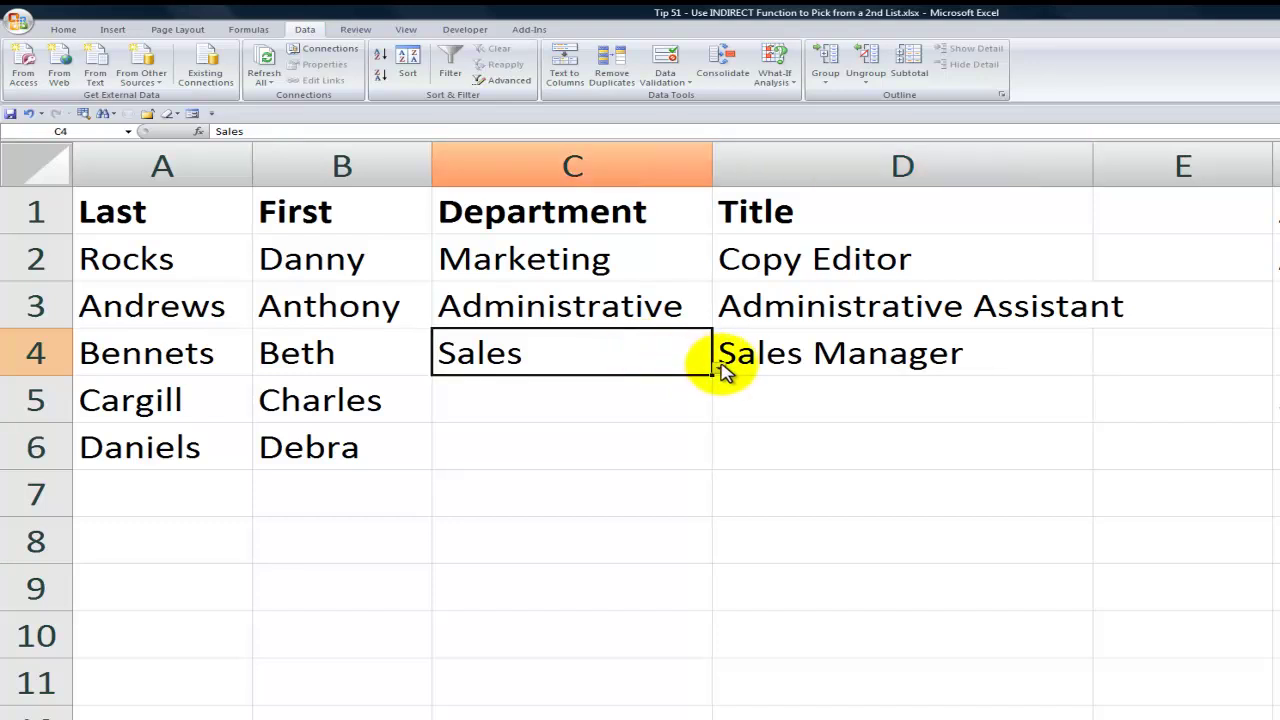
pyautogui.click(721, 367)
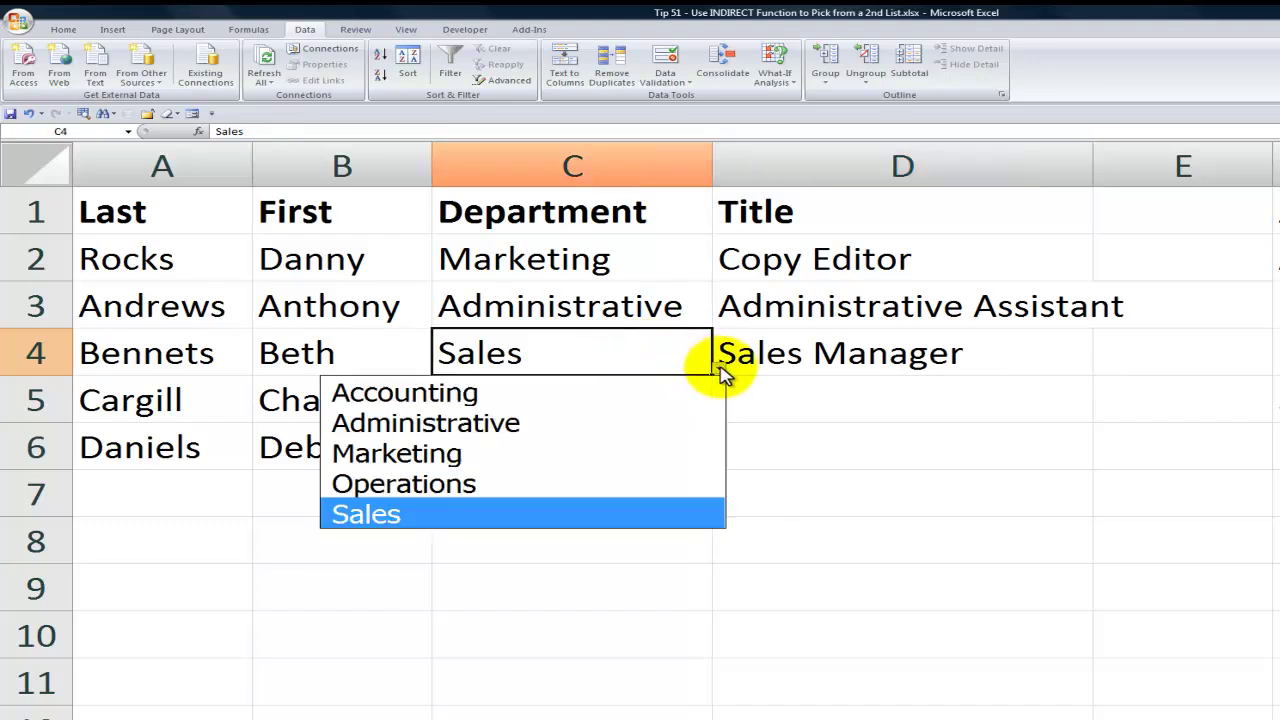
pyautogui.click(570, 399)
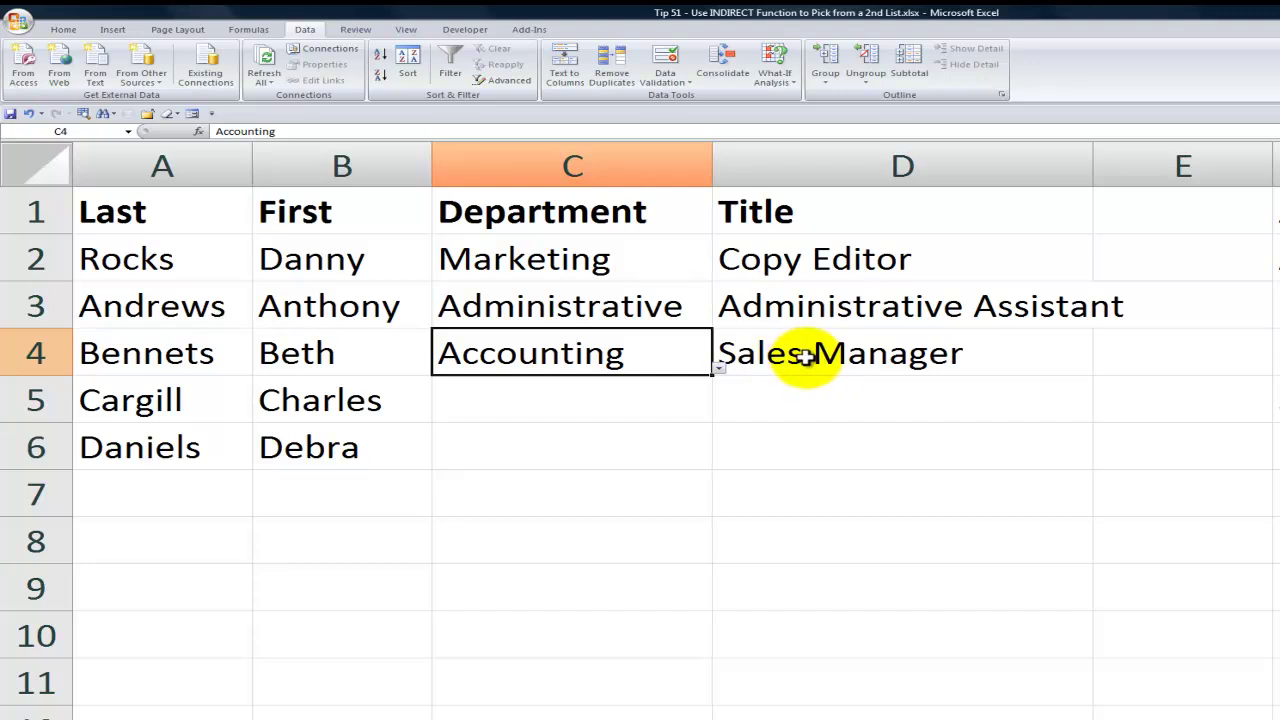
pyautogui.click(1032, 356)
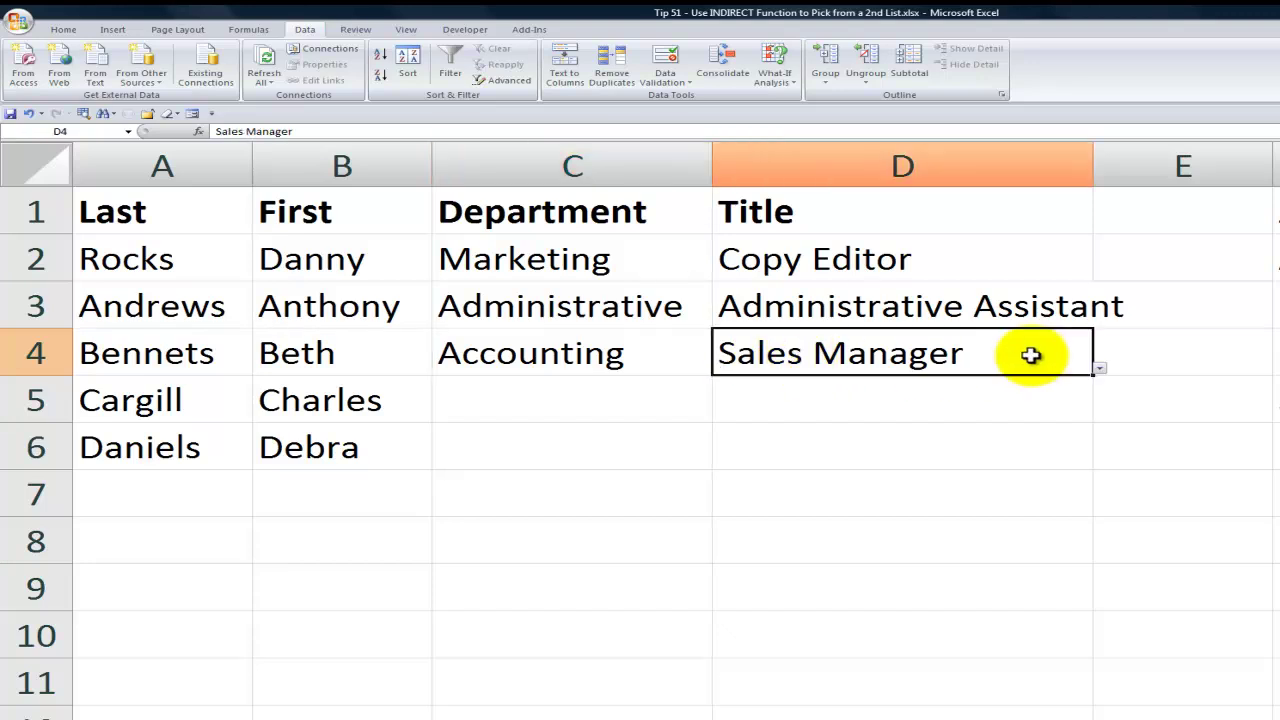
pyautogui.click(1101, 366)
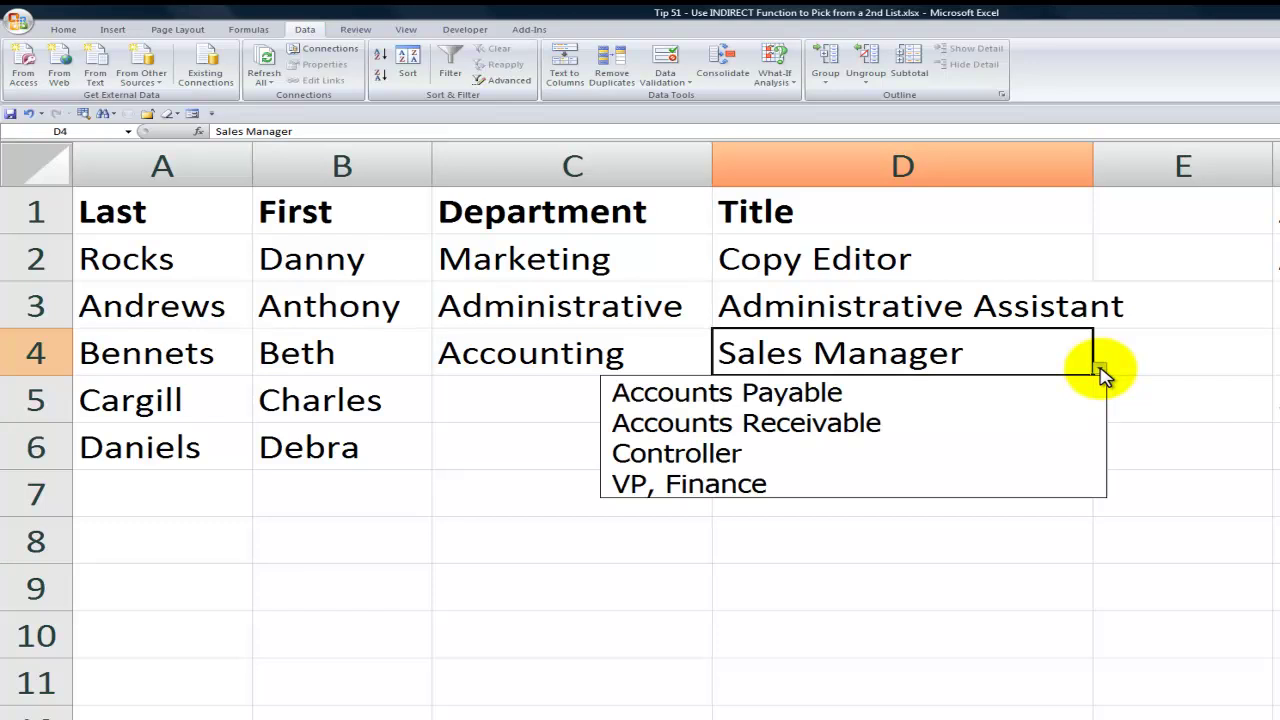
pyautogui.click(955, 455)
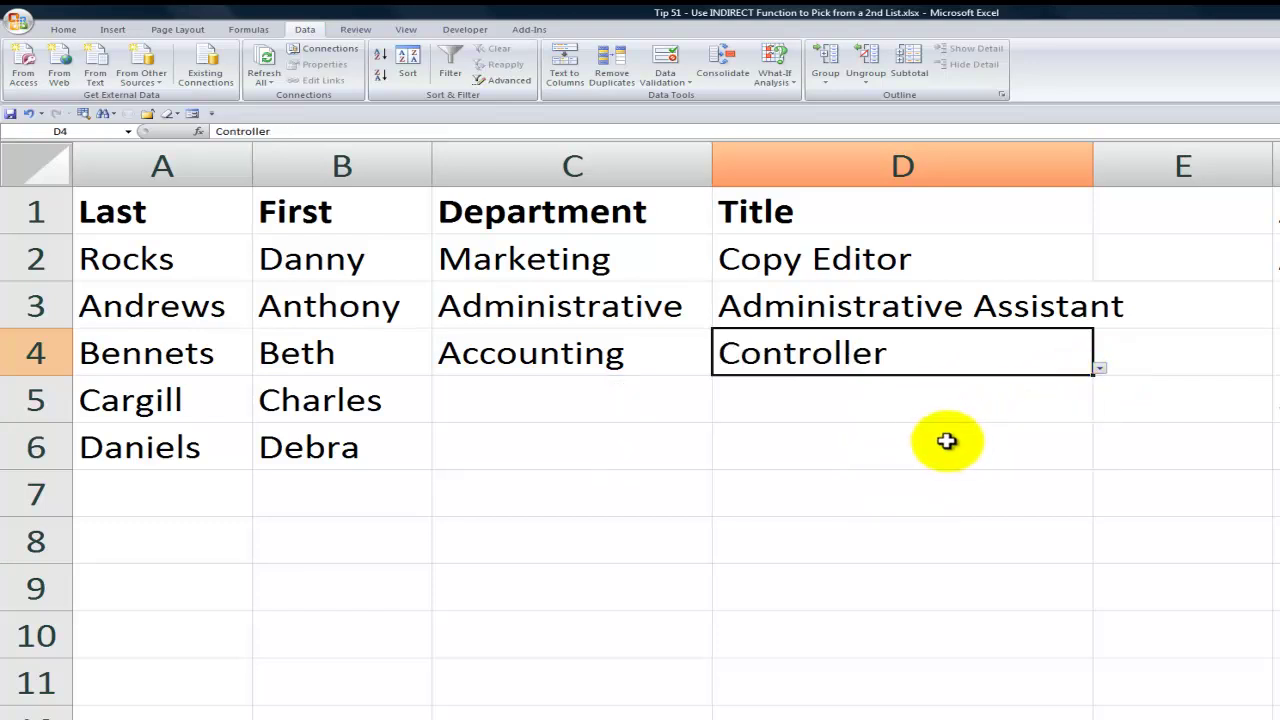
# Change C4's department from Accounting to Operations, leaving Controller as the title.
pyautogui.click(610, 357)
pyautogui.click(718, 366)
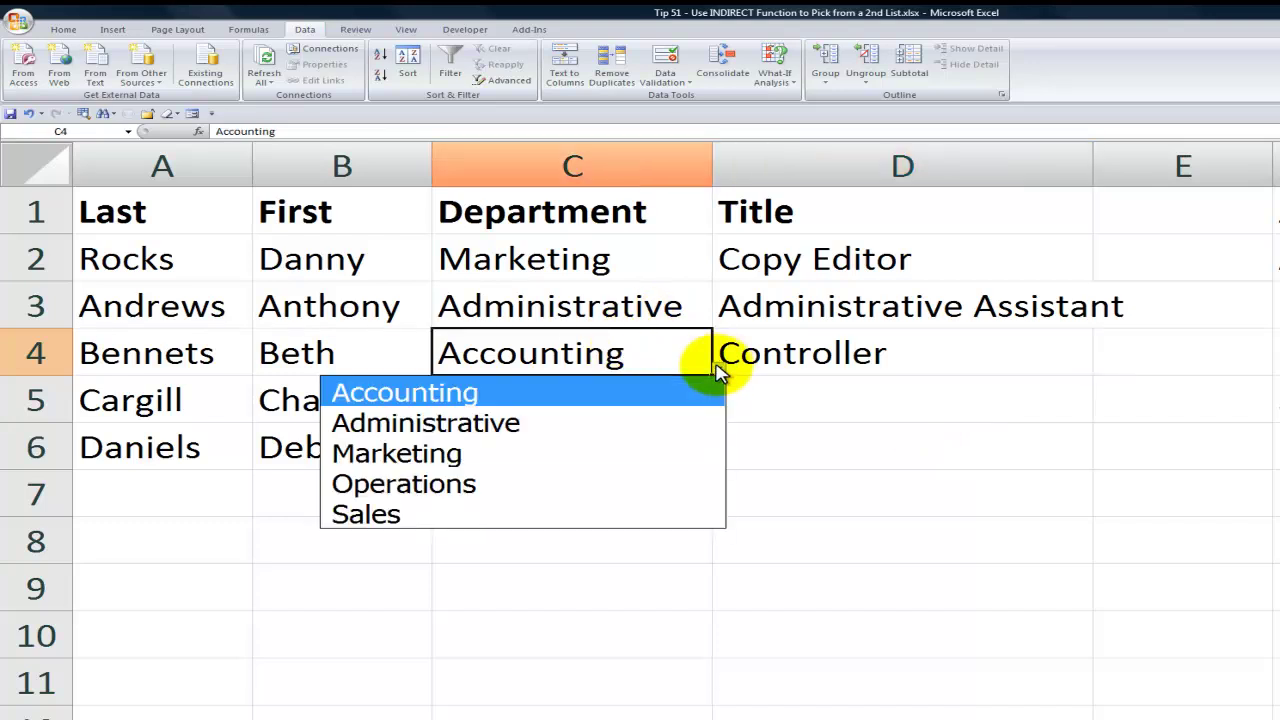
pyautogui.click(545, 488)
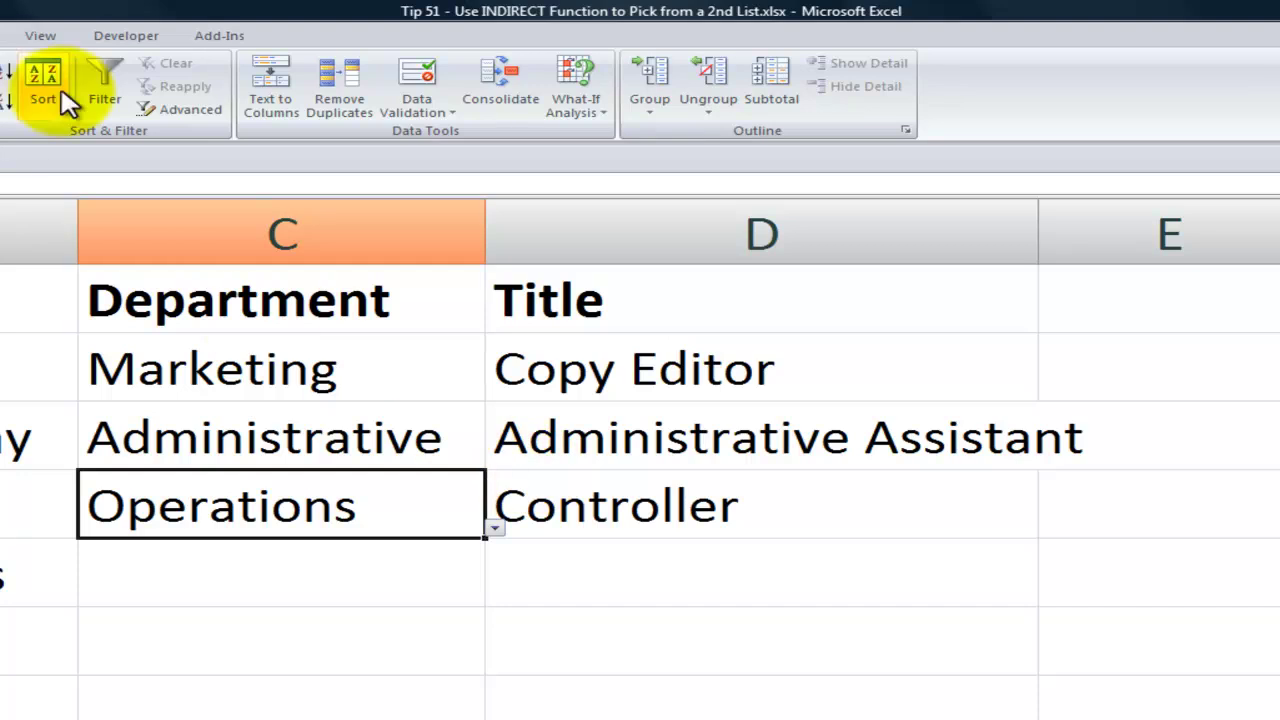
# Circle the invalid Controller title, switch D4 to Inventory Manager, then clear the validation circles.
pyautogui.click(458, 120)
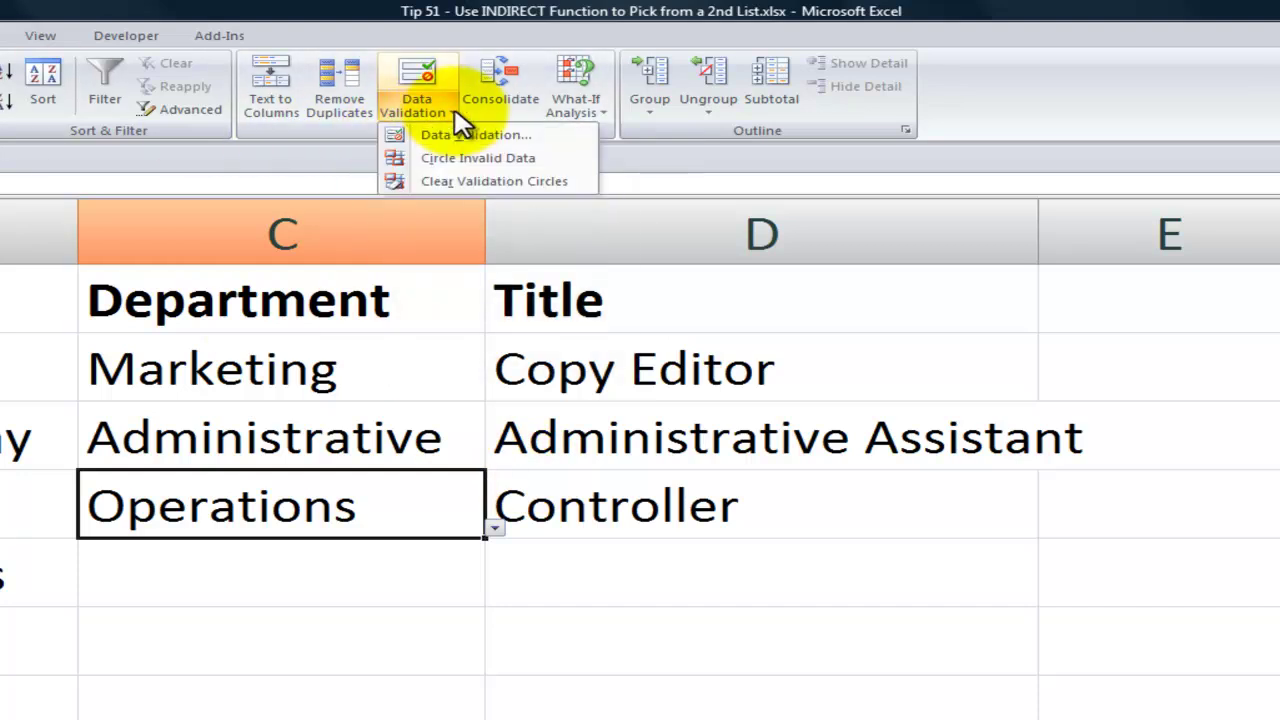
pyautogui.click(480, 160)
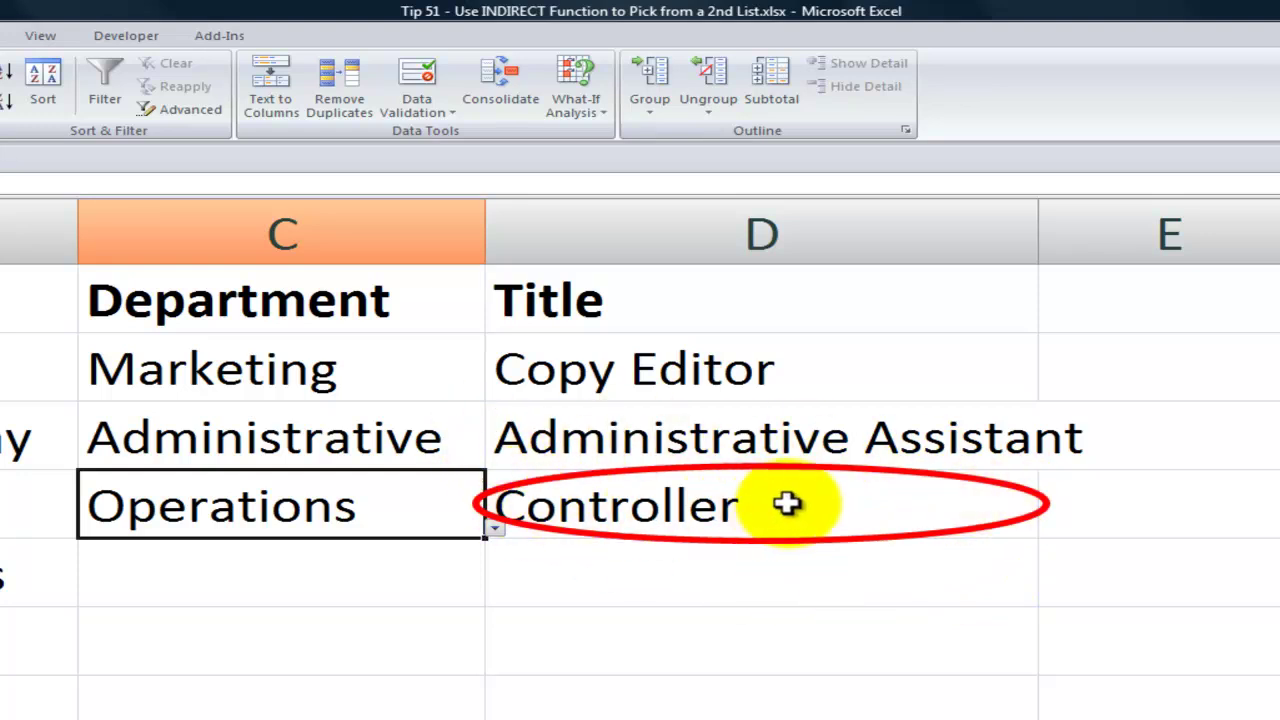
pyautogui.click(910, 512)
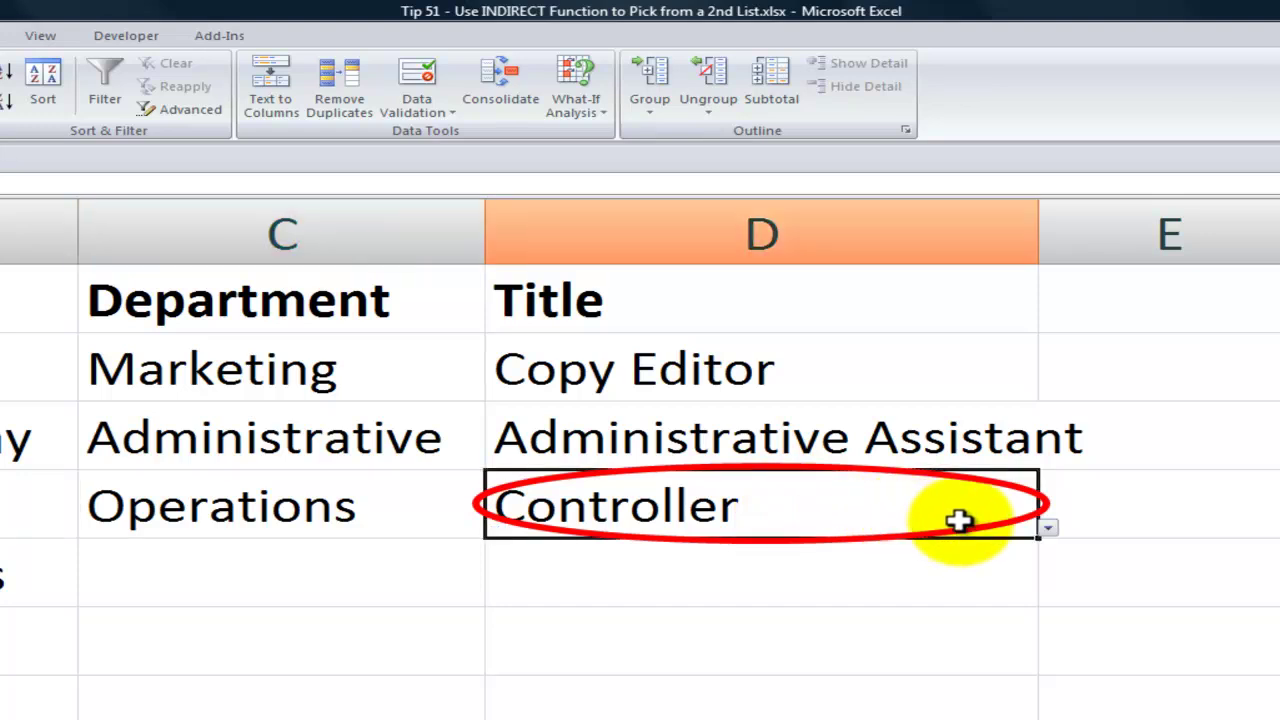
pyautogui.click(1047, 528)
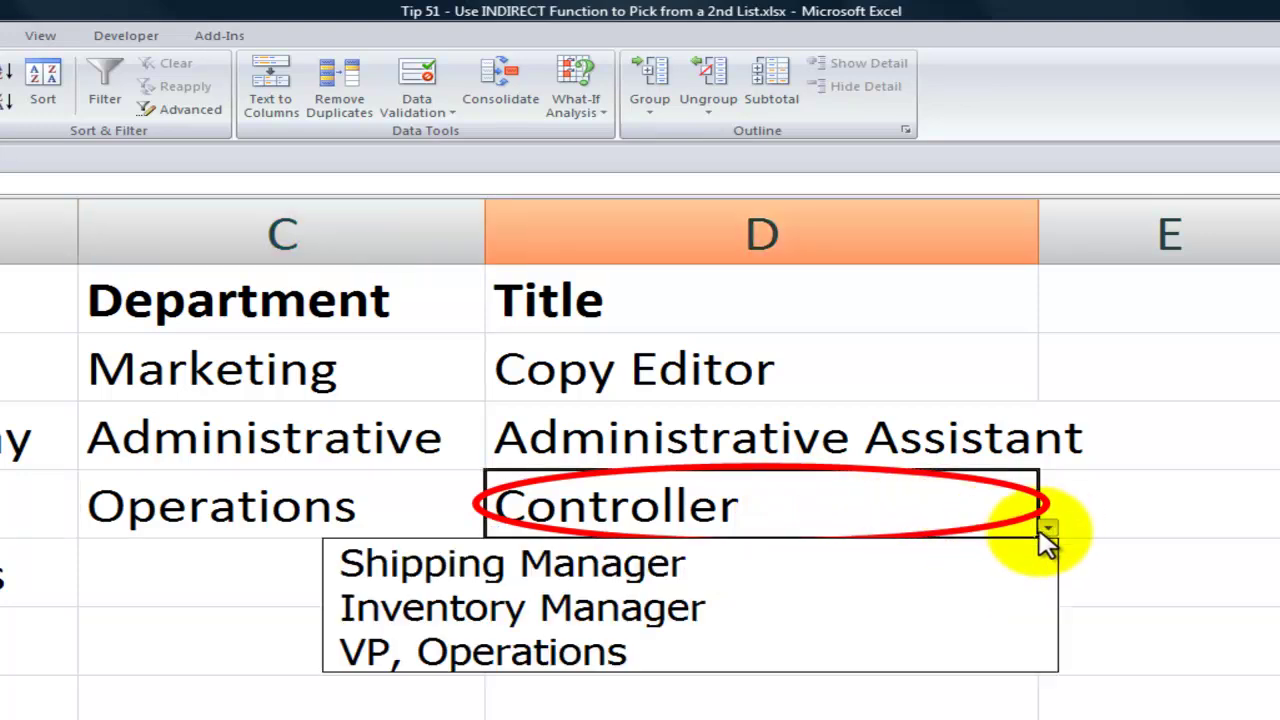
pyautogui.click(868, 622)
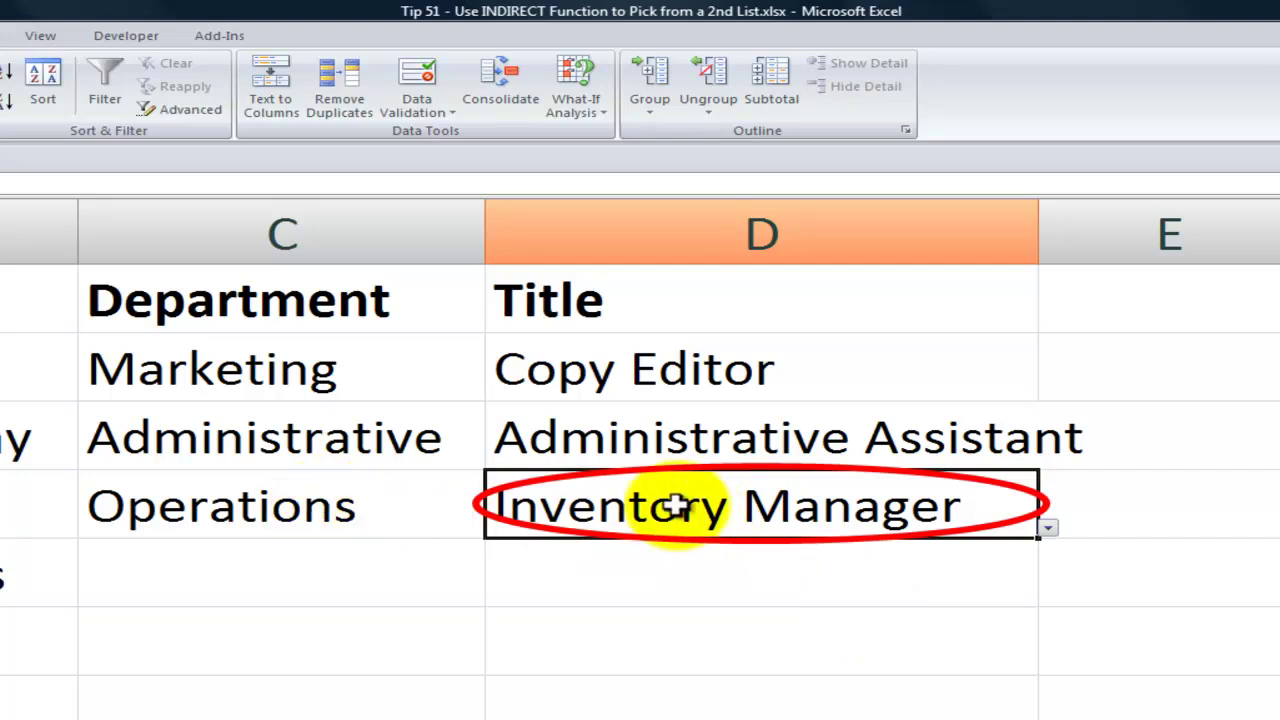
pyautogui.click(452, 115)
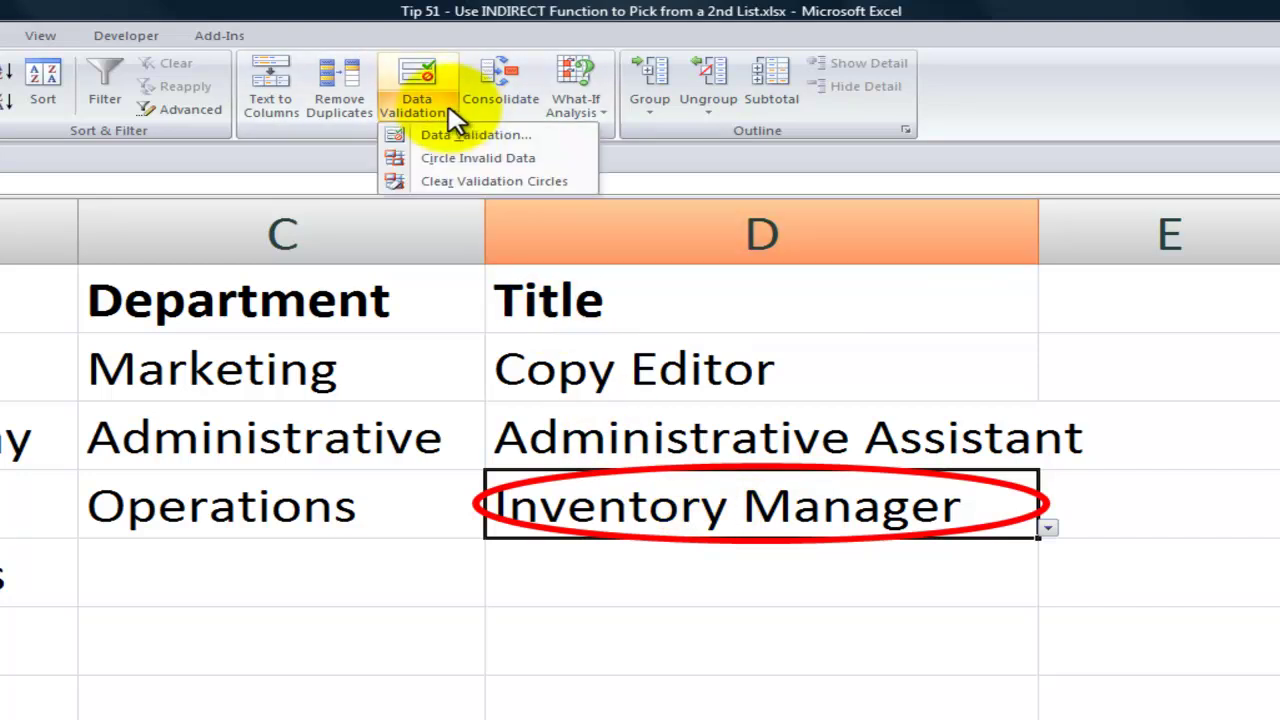
pyautogui.click(450, 181)
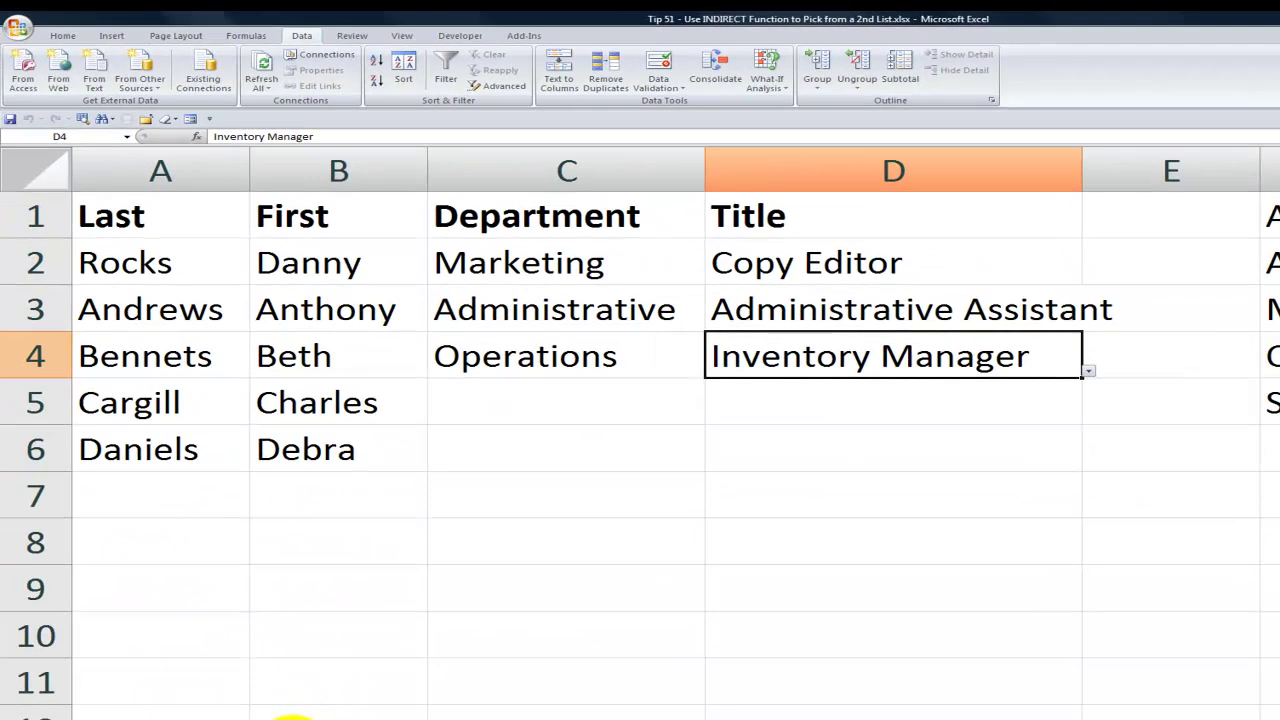
# Switch to the 'The 50 Best Tips, Tricks & Techniques for Excel 2007' promotional sheet.
pyautogui.click(290, 716)
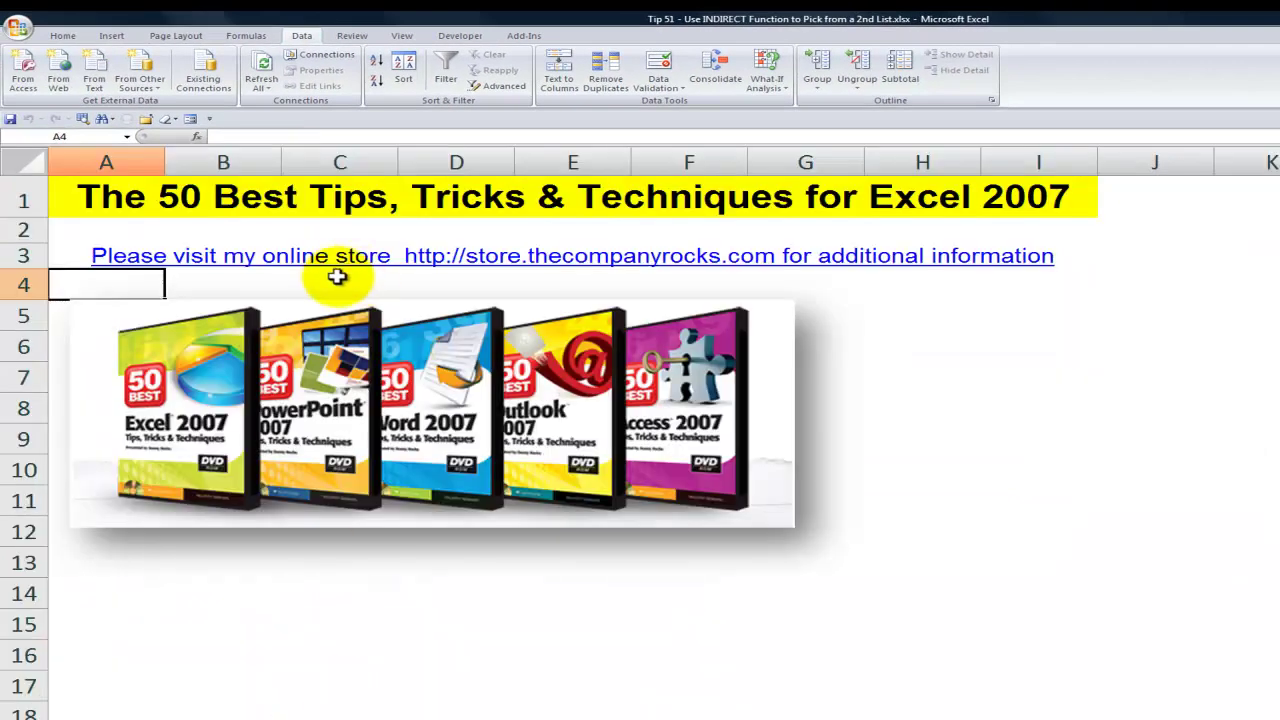